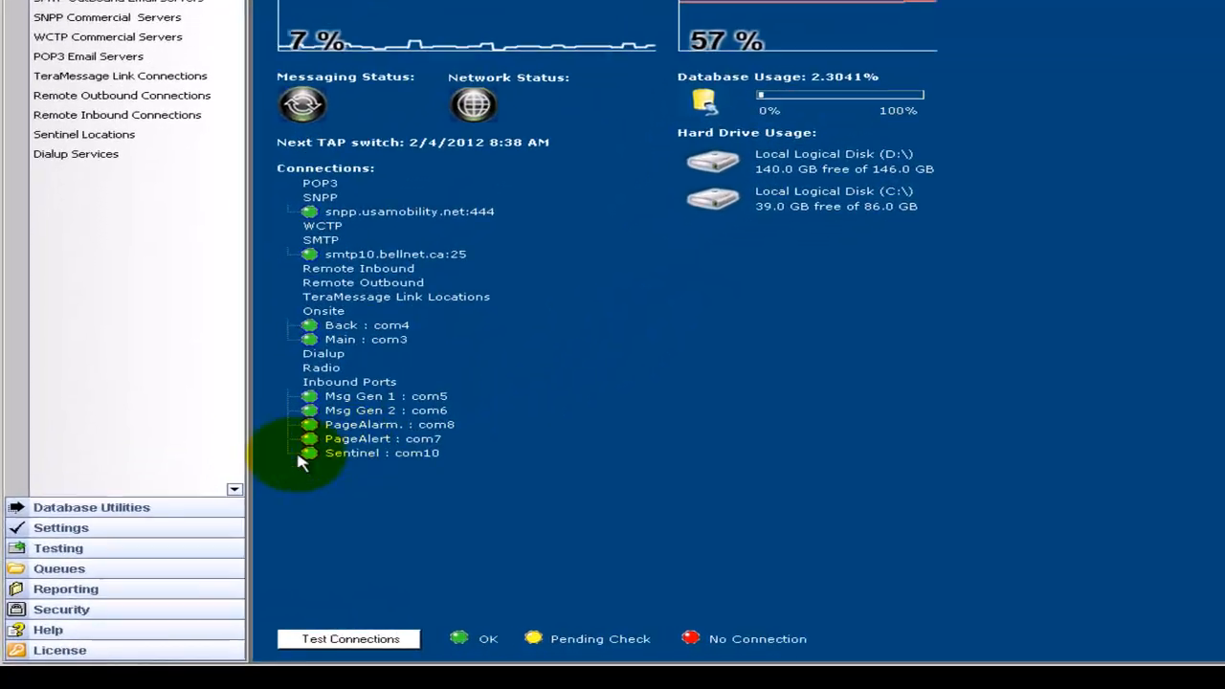
# Open the PageAlarm settings, assign com8 as the Com Port of Set 1 and save the set
pyautogui.click(198, 449)
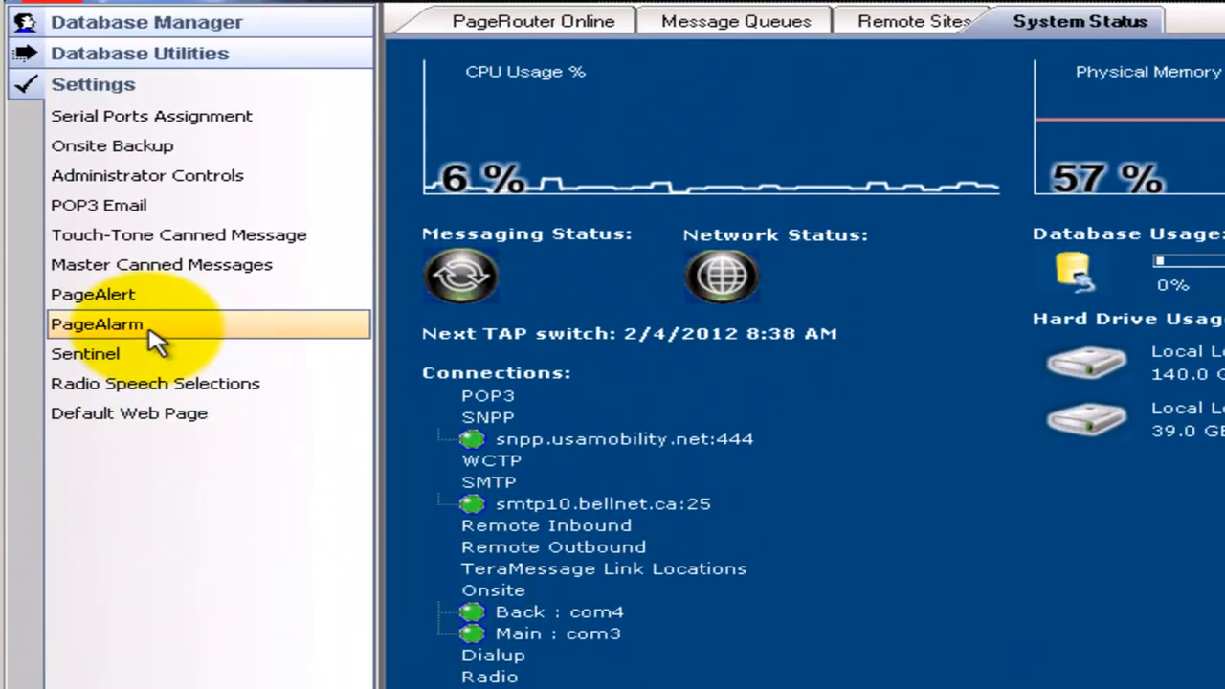
pyautogui.click(149, 330)
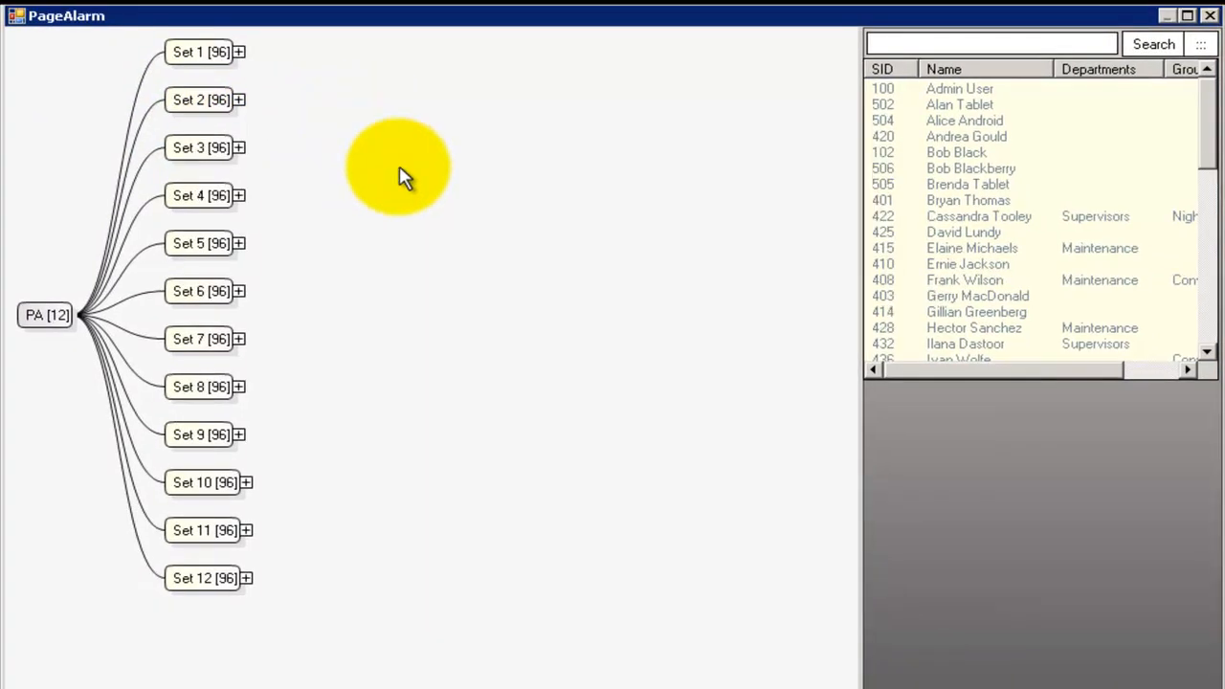
pyautogui.click(208, 56)
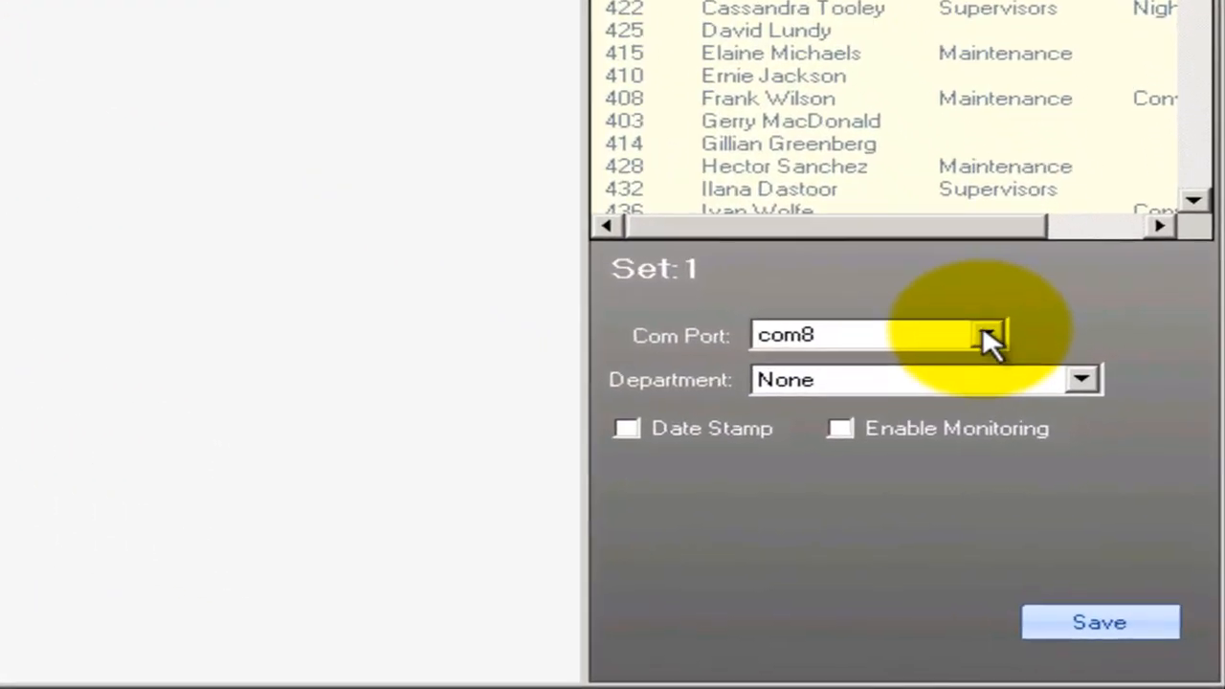
pyautogui.click(988, 337)
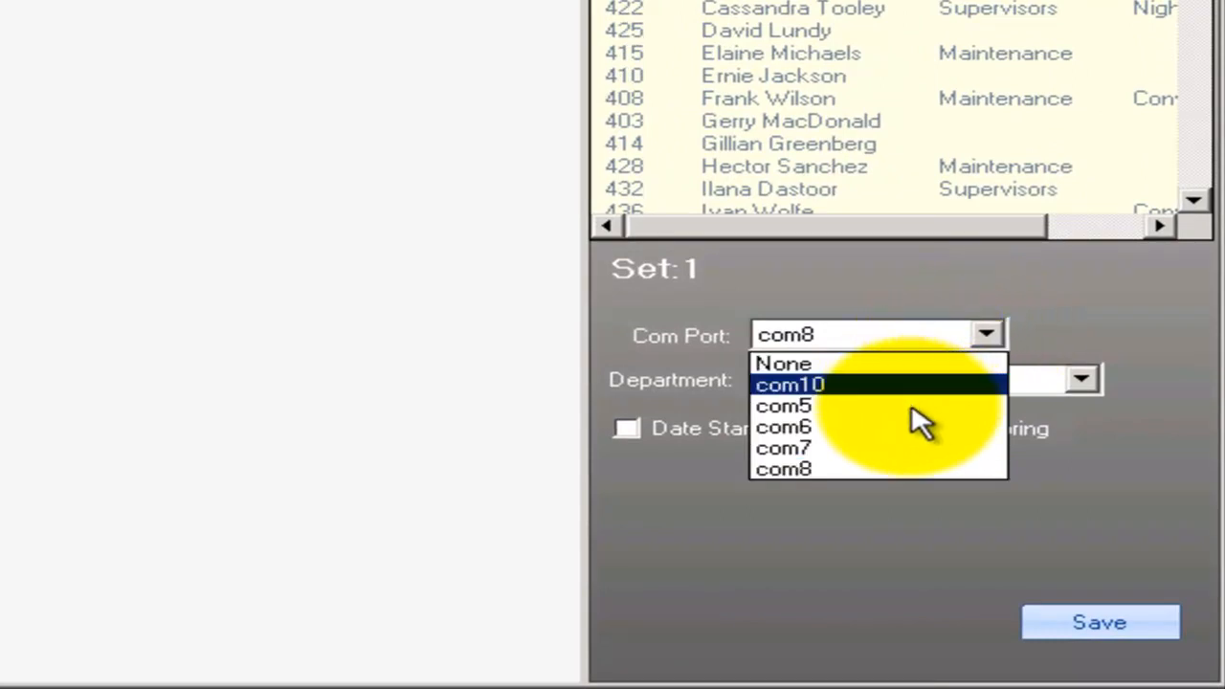
pyautogui.click(882, 469)
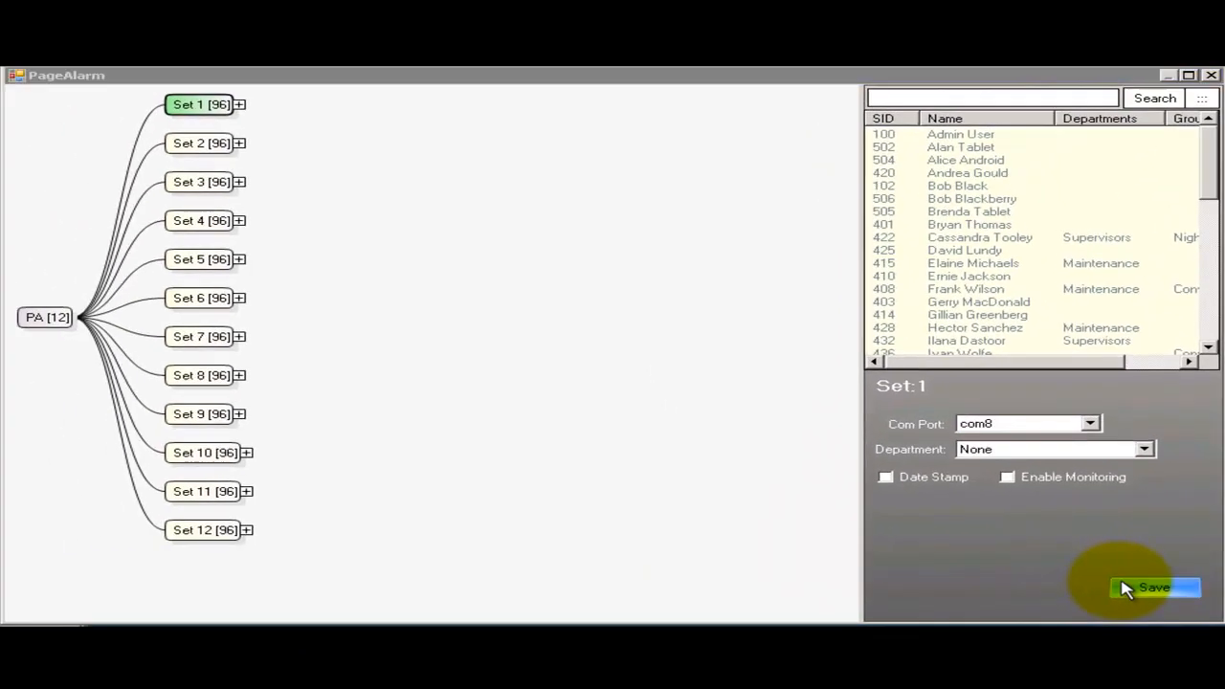
pyautogui.click(1045, 615)
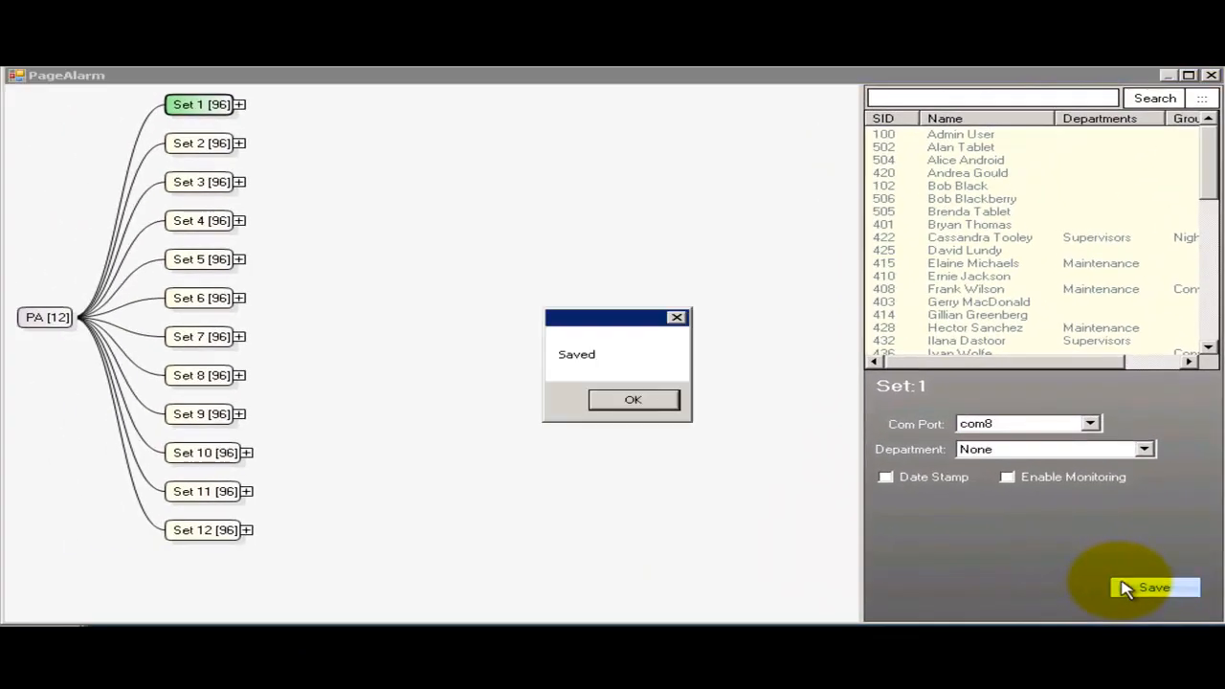
pyautogui.click(662, 403)
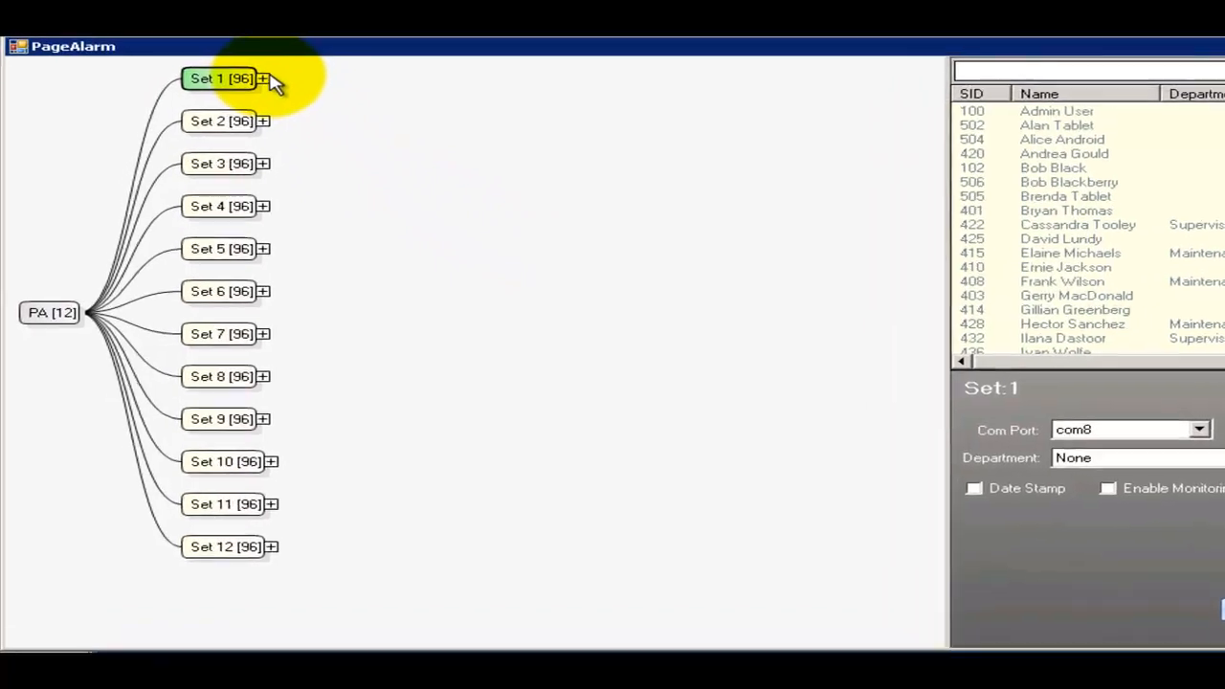
# Open the parser for alarm 1 of Set 1 and enter the test message TRM-01/10/12 PCT-65 OVEN 14 OVERHEAT - EXCEED 450 F - COM67 - REP12
pyautogui.click(264, 78)
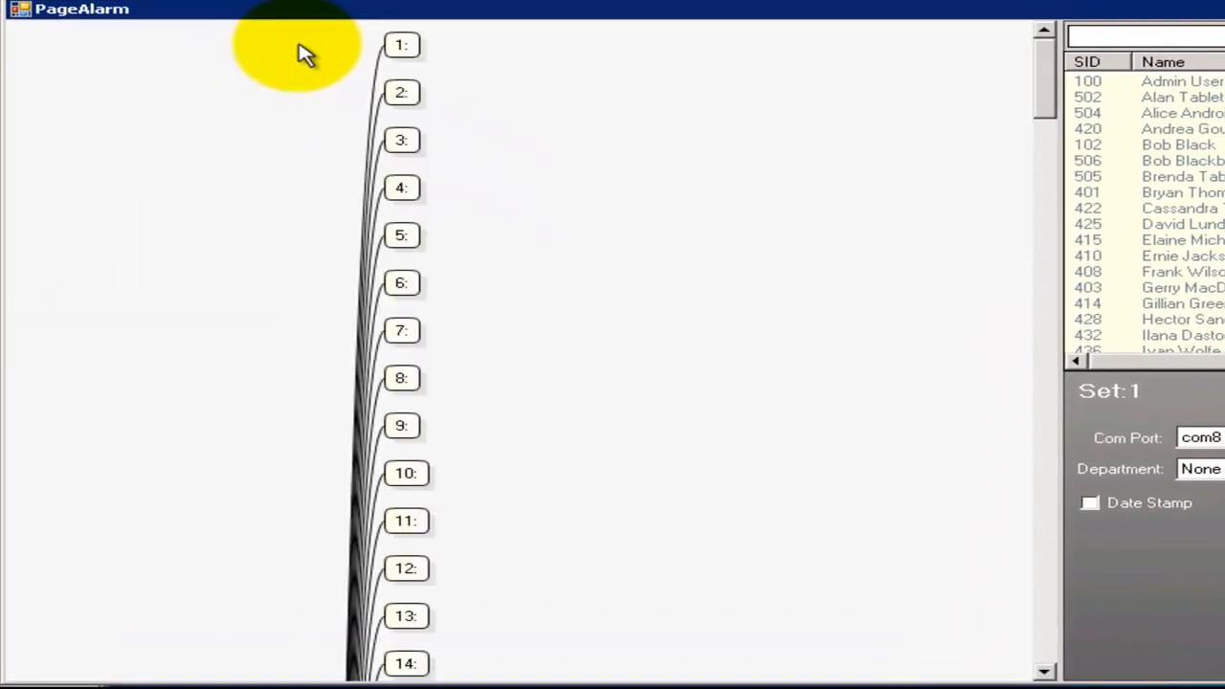
pyautogui.click(407, 48)
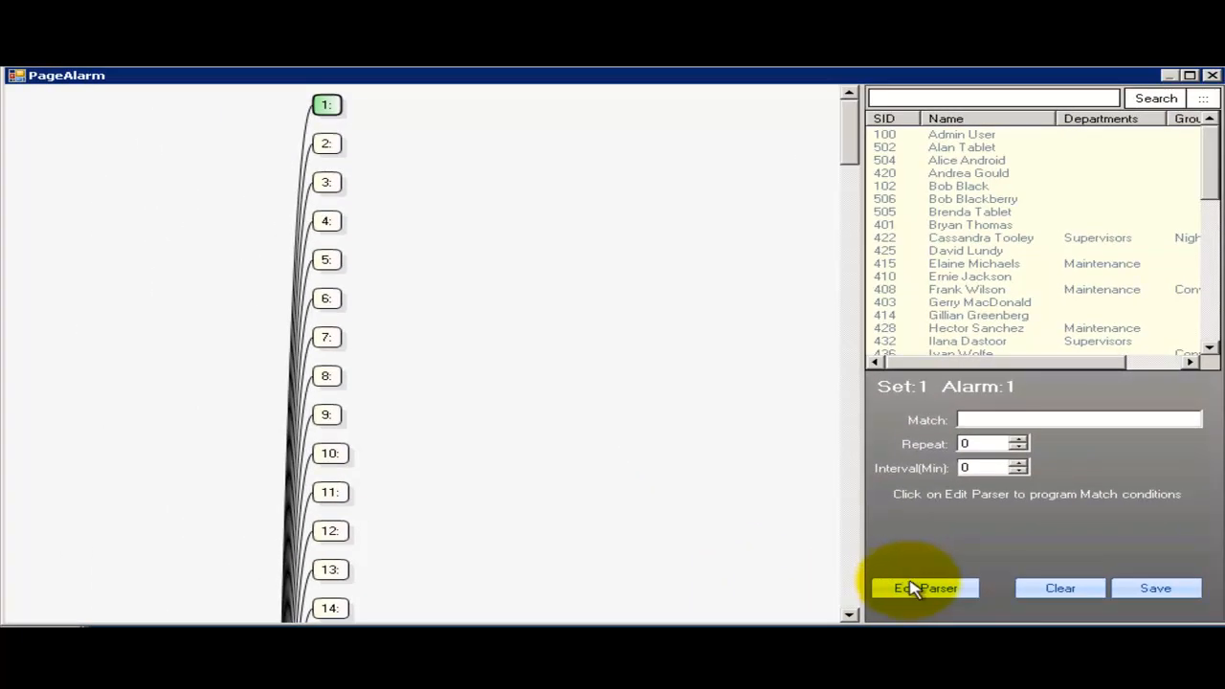
pyautogui.click(856, 627)
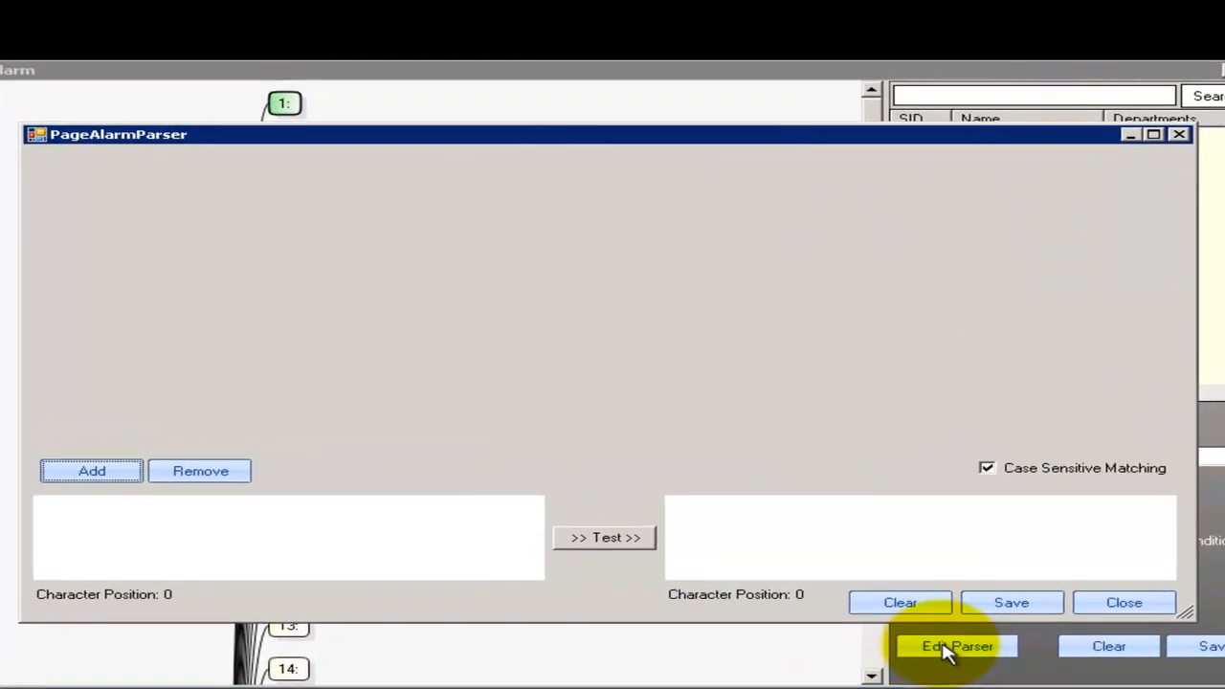
pyautogui.click(72, 507)
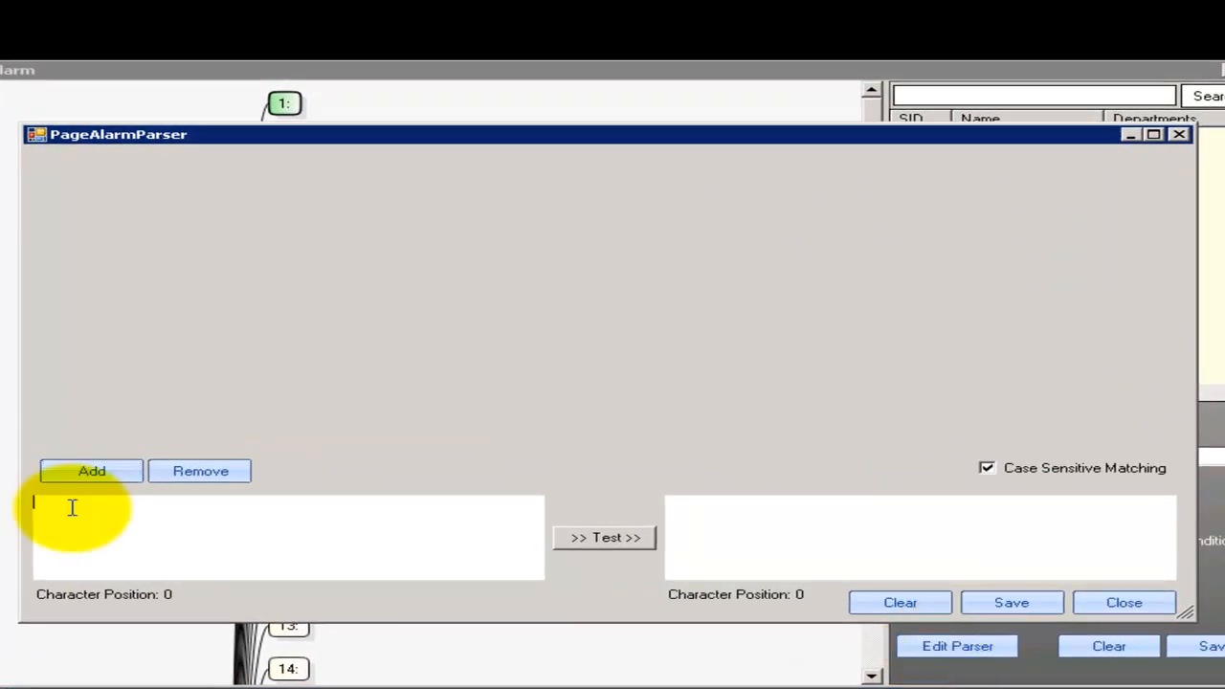
pyautogui.write('TRM-01/10/12 PCT-65 OVEN 14 OVERHEAT - EXCEED 450 F - COM67 - REP12')
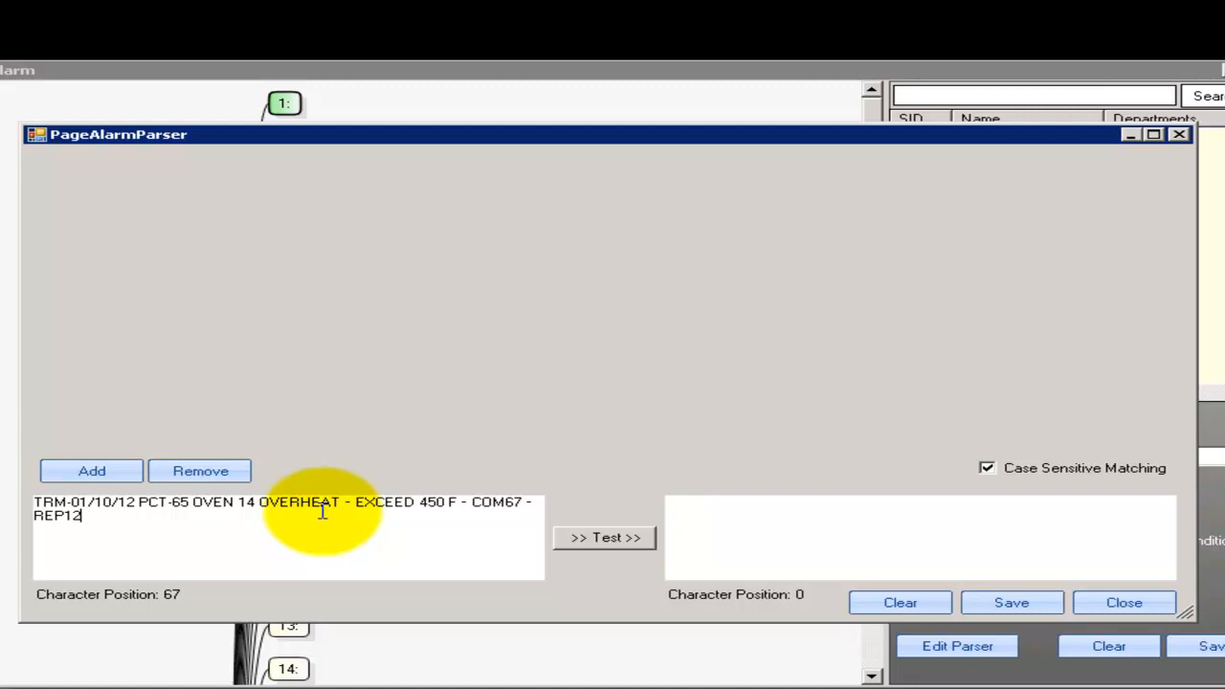
# Add a Match condition for OVERHEAT to the parser and test it on the sample message
pyautogui.click(91, 471)
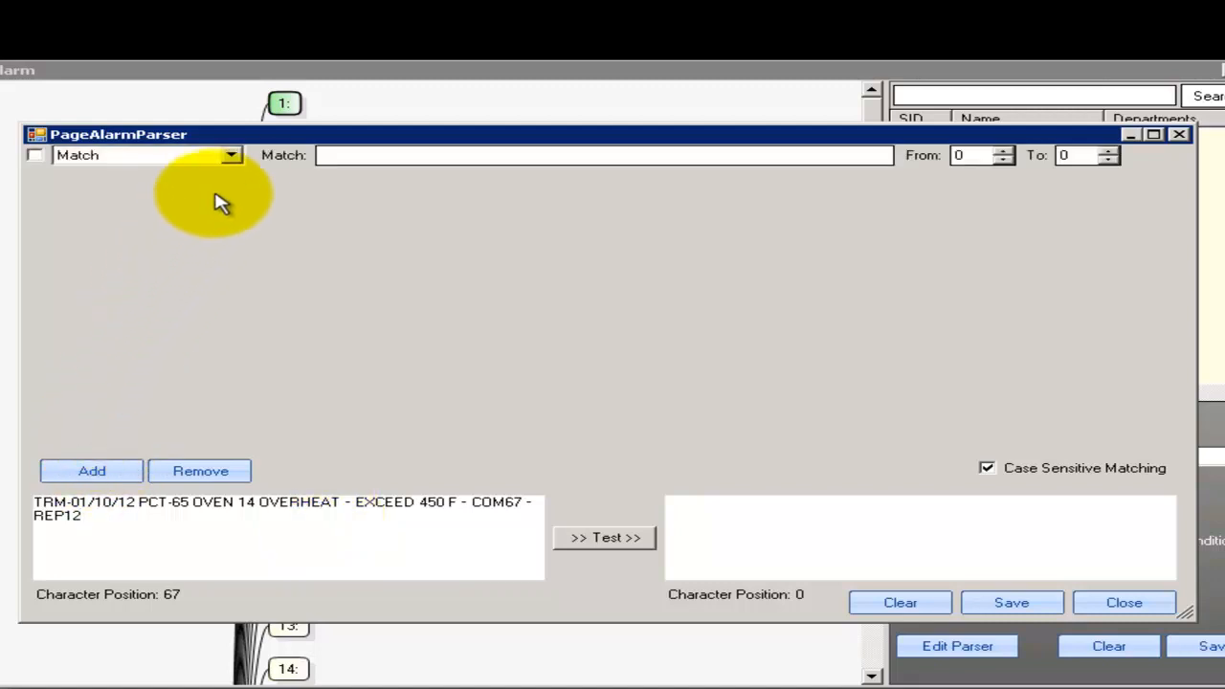
pyautogui.click(233, 157)
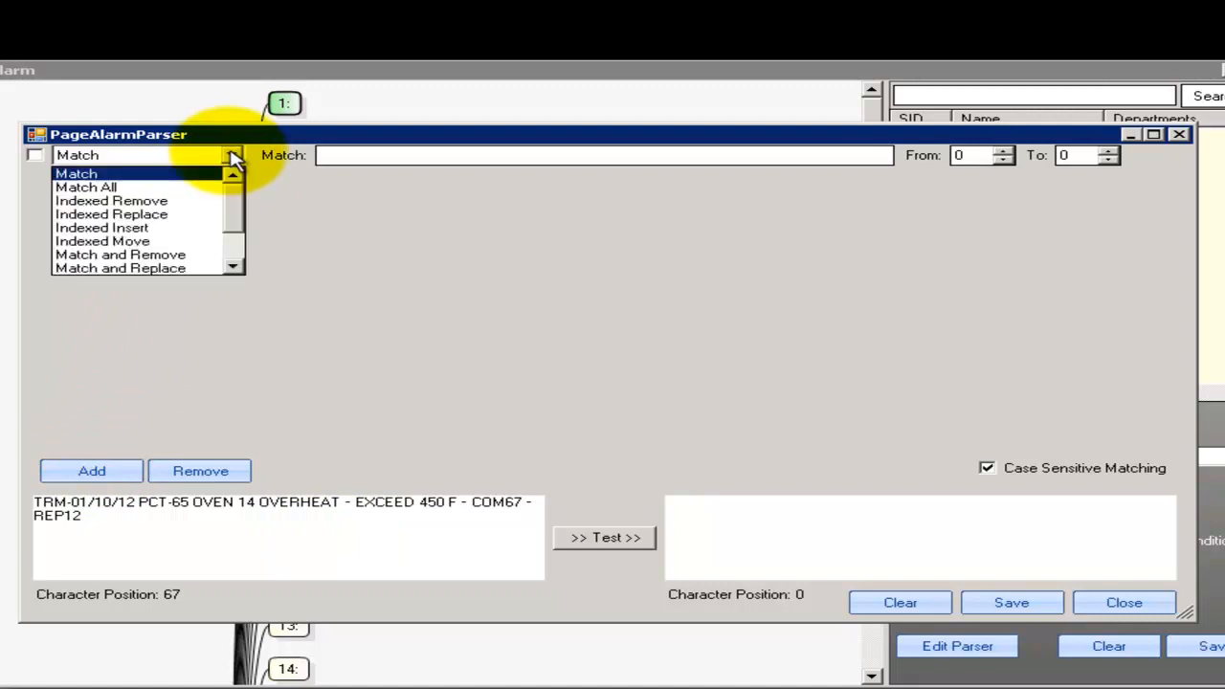
pyautogui.click(321, 155)
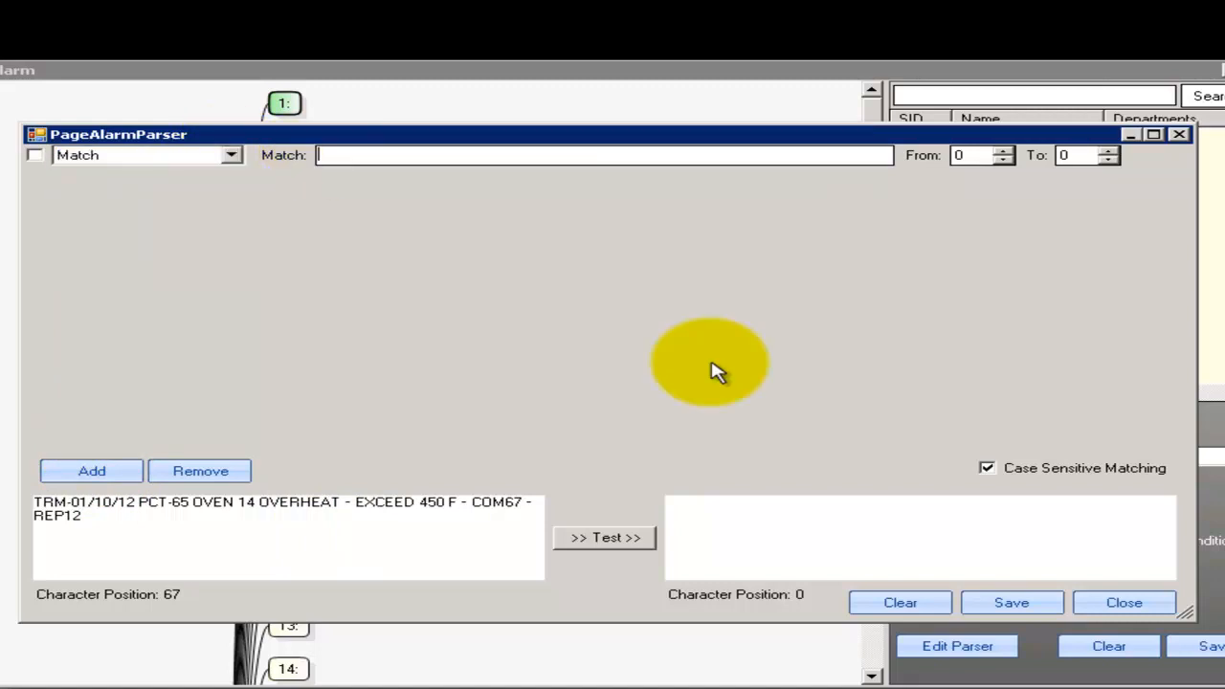
pyautogui.write('OVERHEAT')
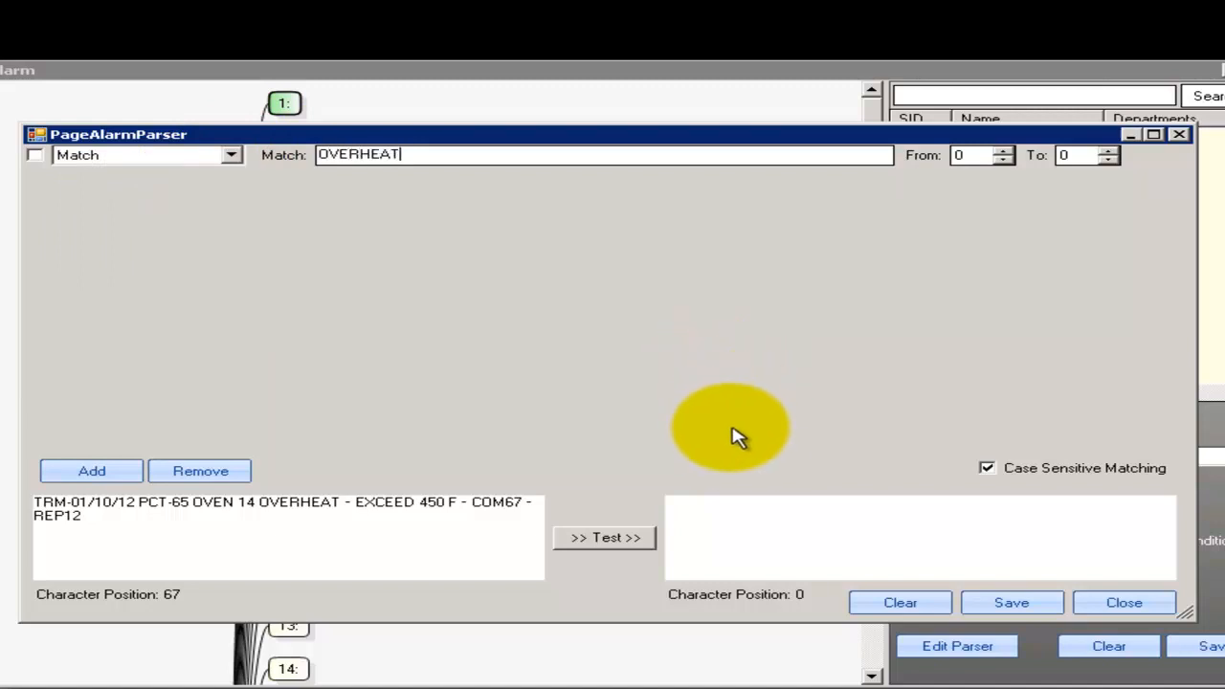
pyautogui.click(593, 539)
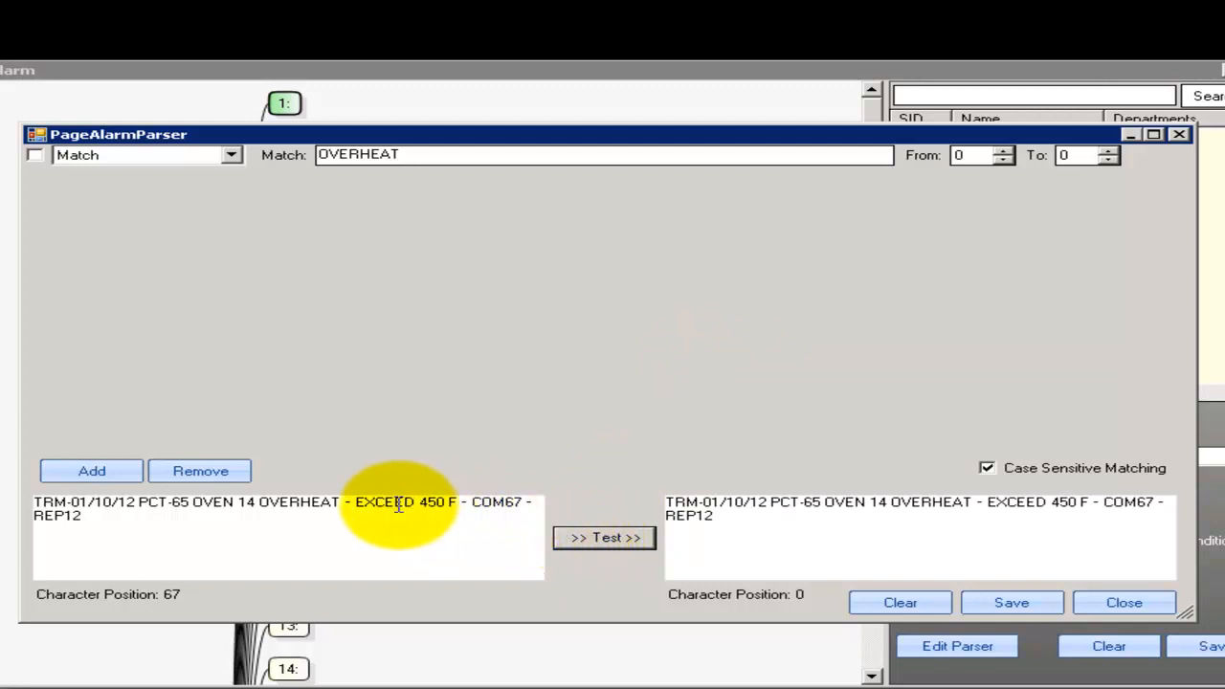
# Add a second Match condition for OVEN and test both conditions on the sample message
pyautogui.click(111, 473)
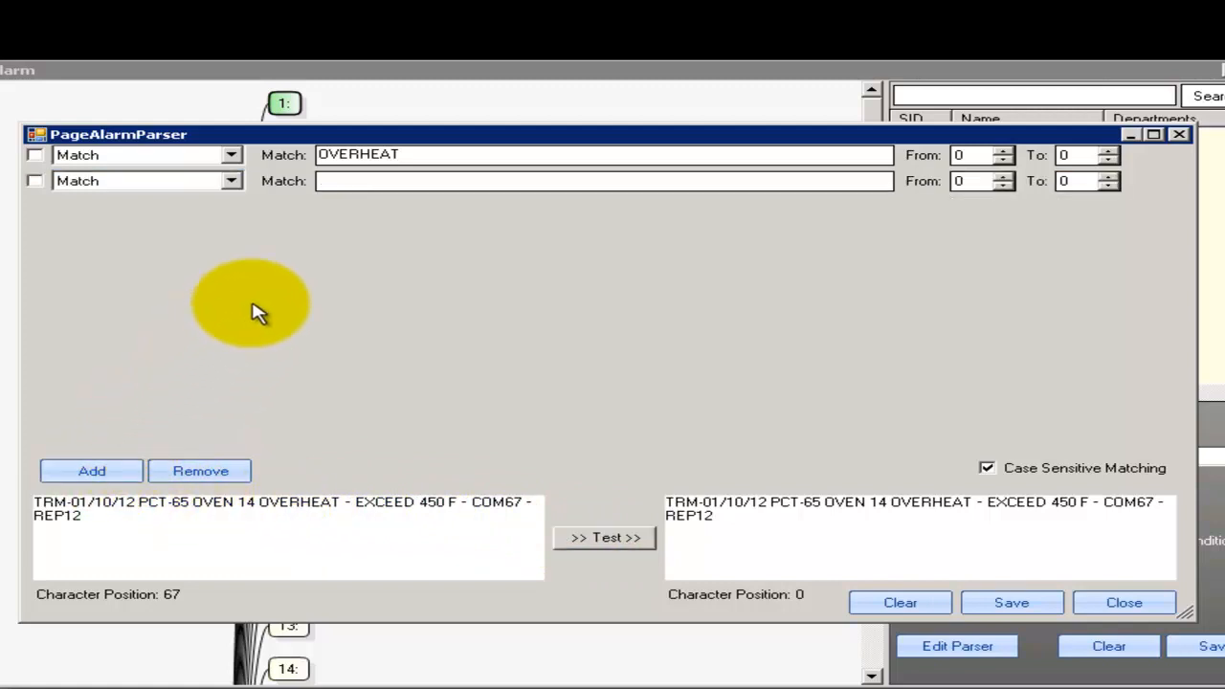
pyautogui.click(326, 180)
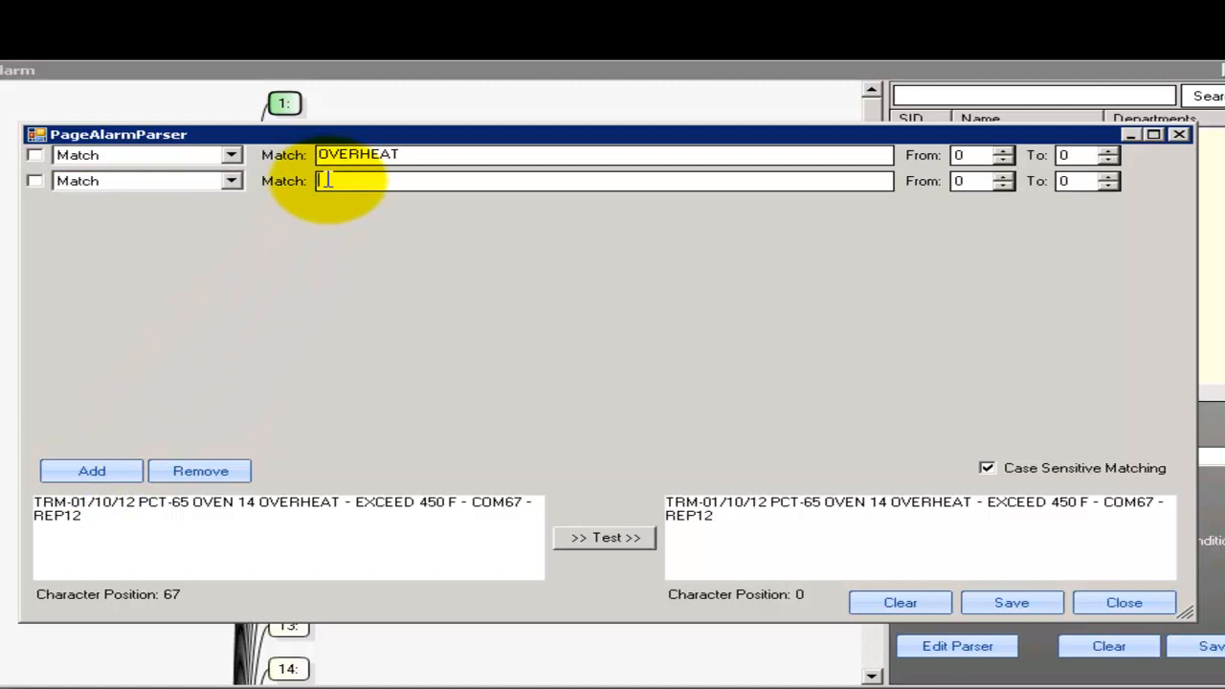
pyautogui.write('OVEN')
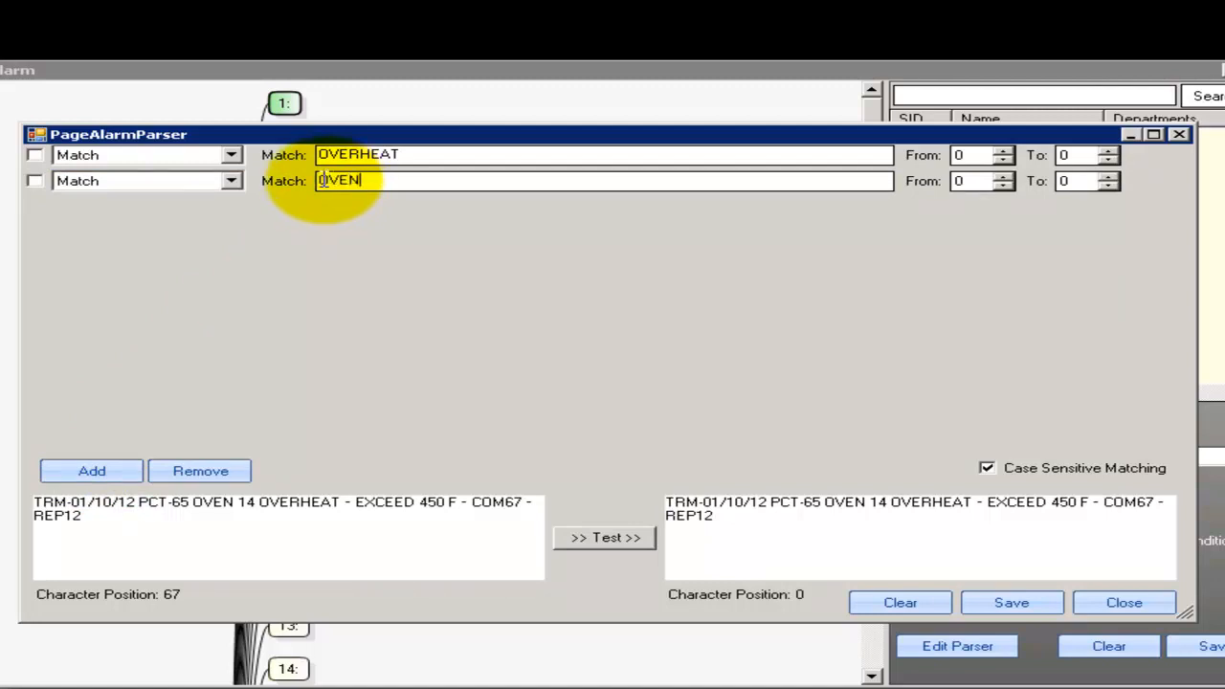
pyautogui.click(606, 540)
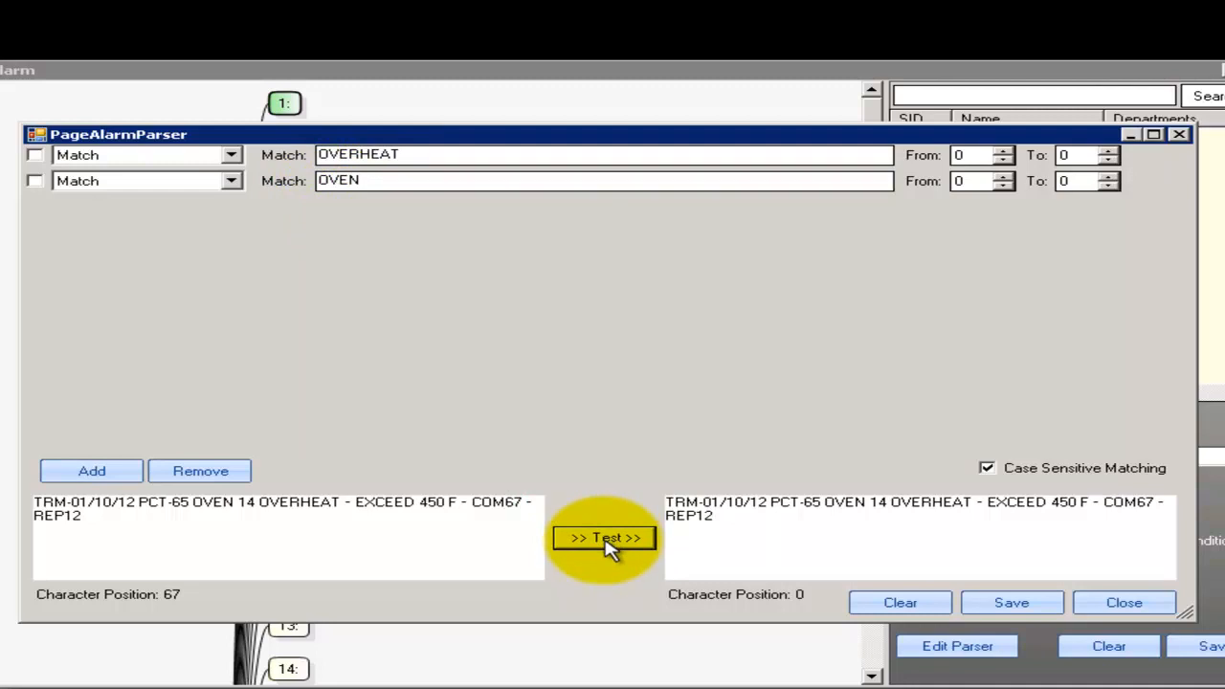
# Test the match conditions with OVERHEAT deleted from the sample message, and again with the word restored
pyautogui.doubleClick(287, 501)
pyautogui.press('Delete')
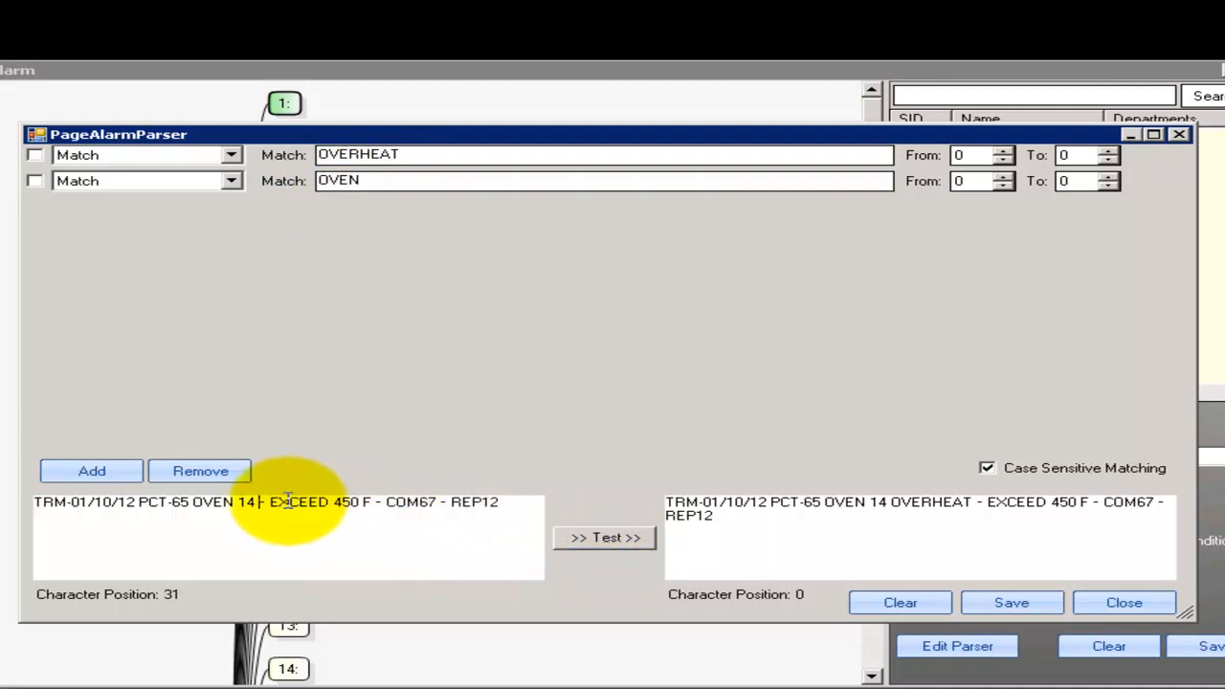
pyautogui.click(586, 538)
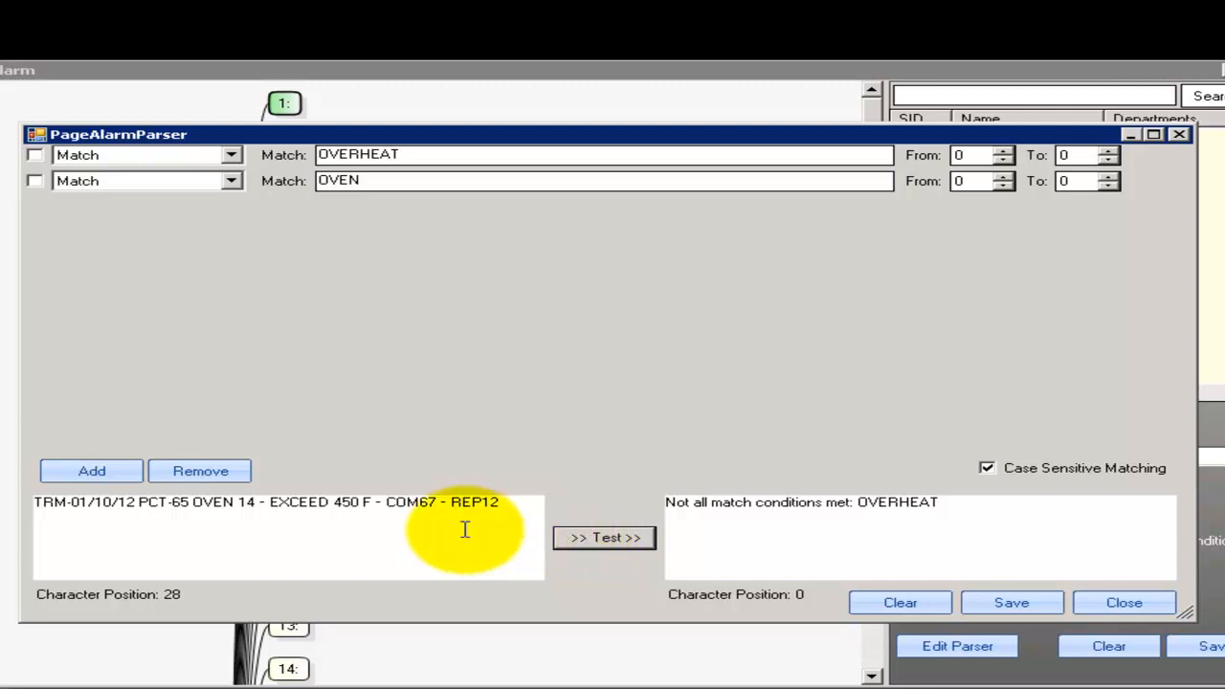
pyautogui.click(270, 503)
pyautogui.hotkey('ctrl', 'z')
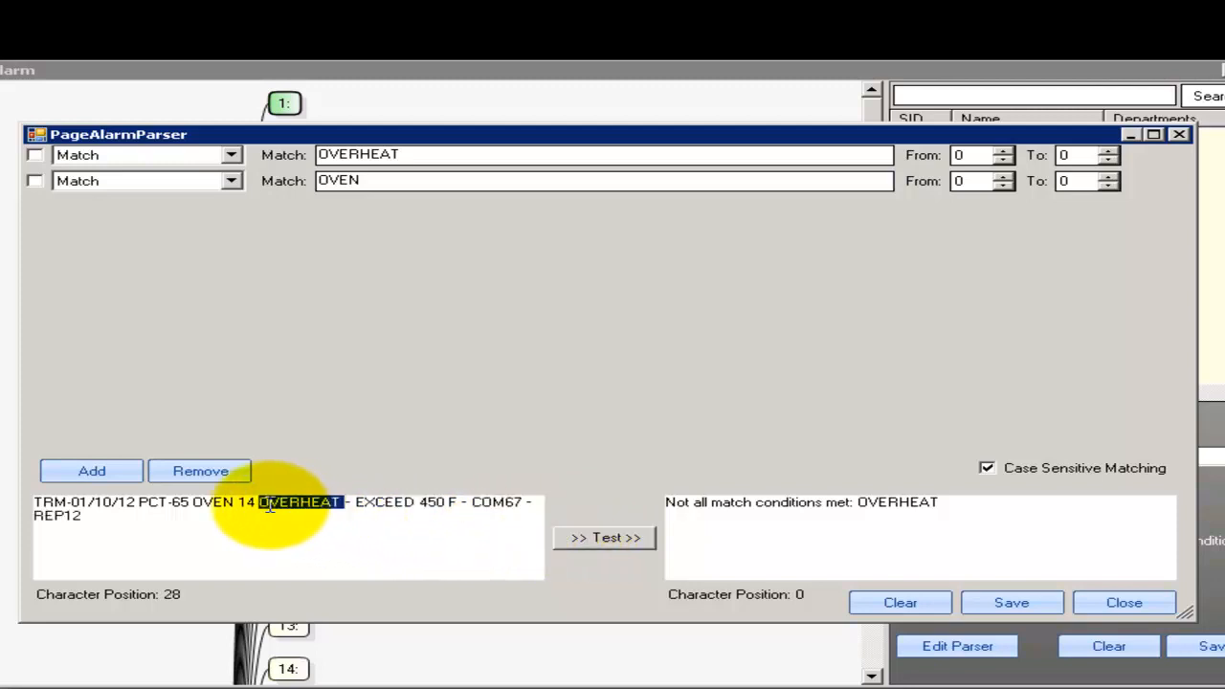
pyautogui.click(640, 546)
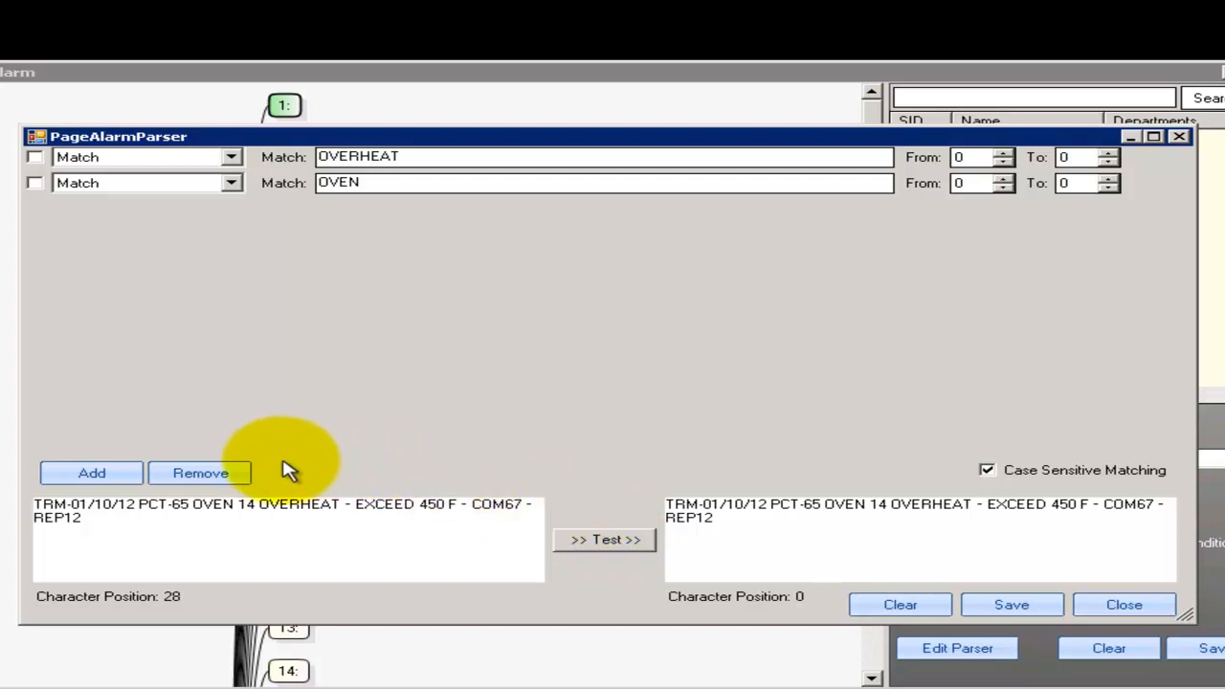
# Add an Indexed Remove rule from character 13 to 19 to cut PCT-65 from the message, and test the parser
pyautogui.click(101, 475)
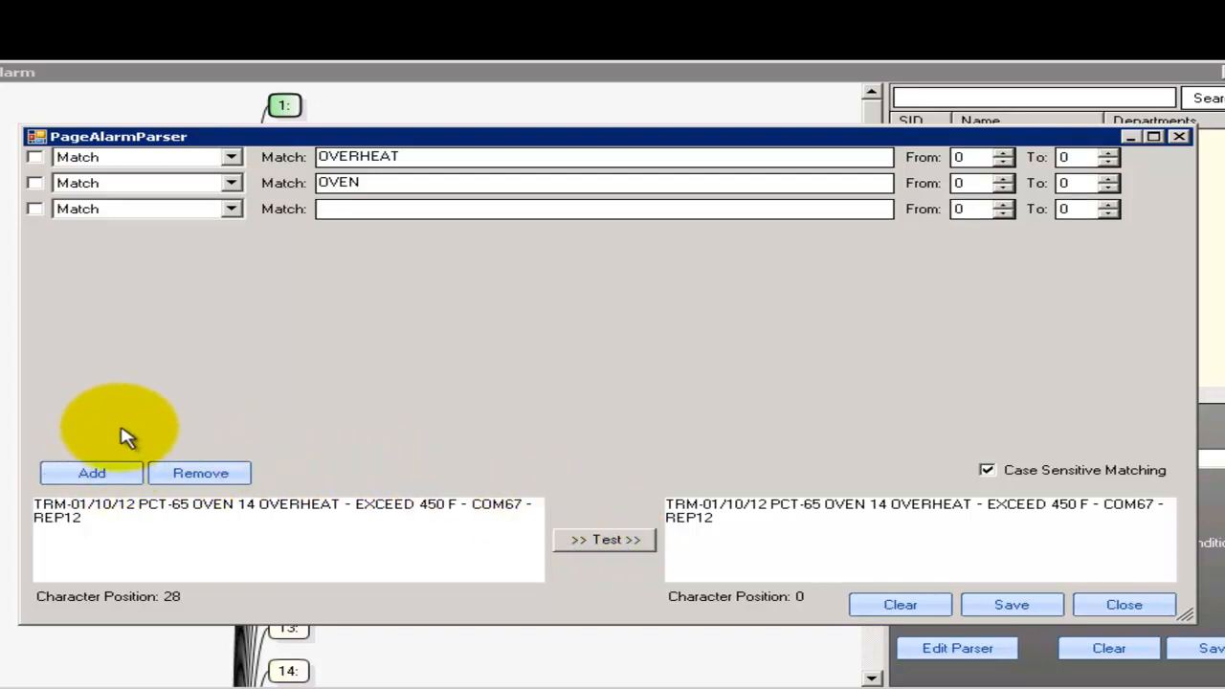
pyautogui.click(232, 210)
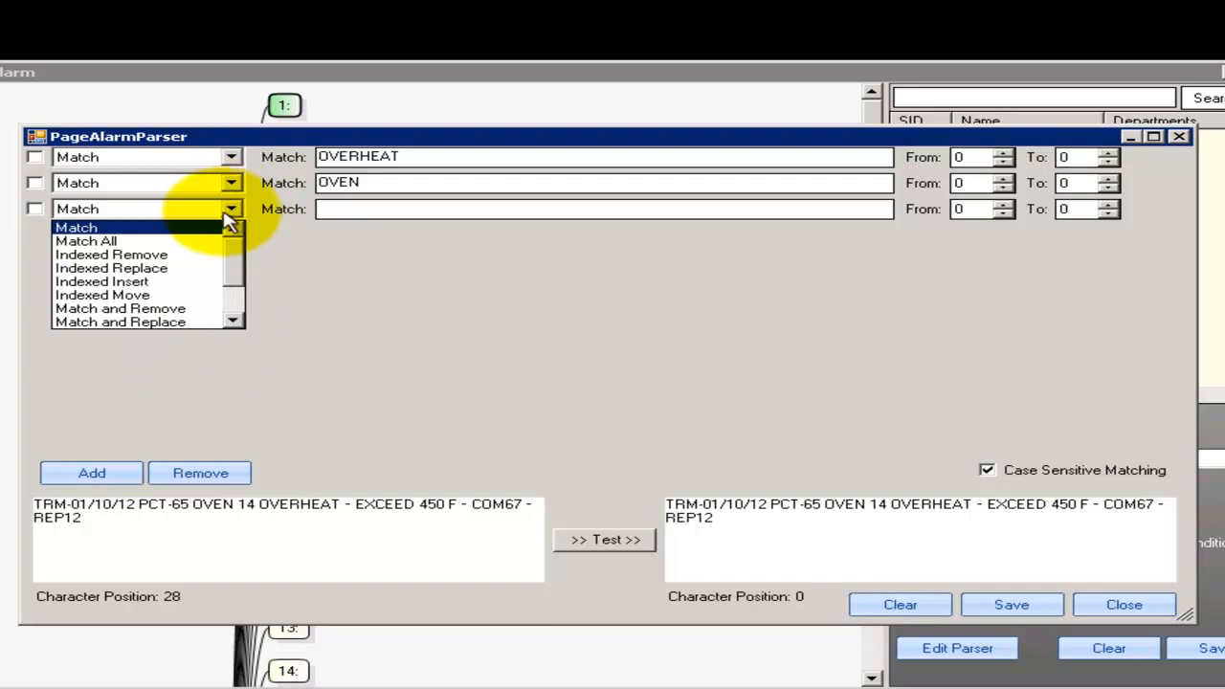
pyautogui.click(149, 256)
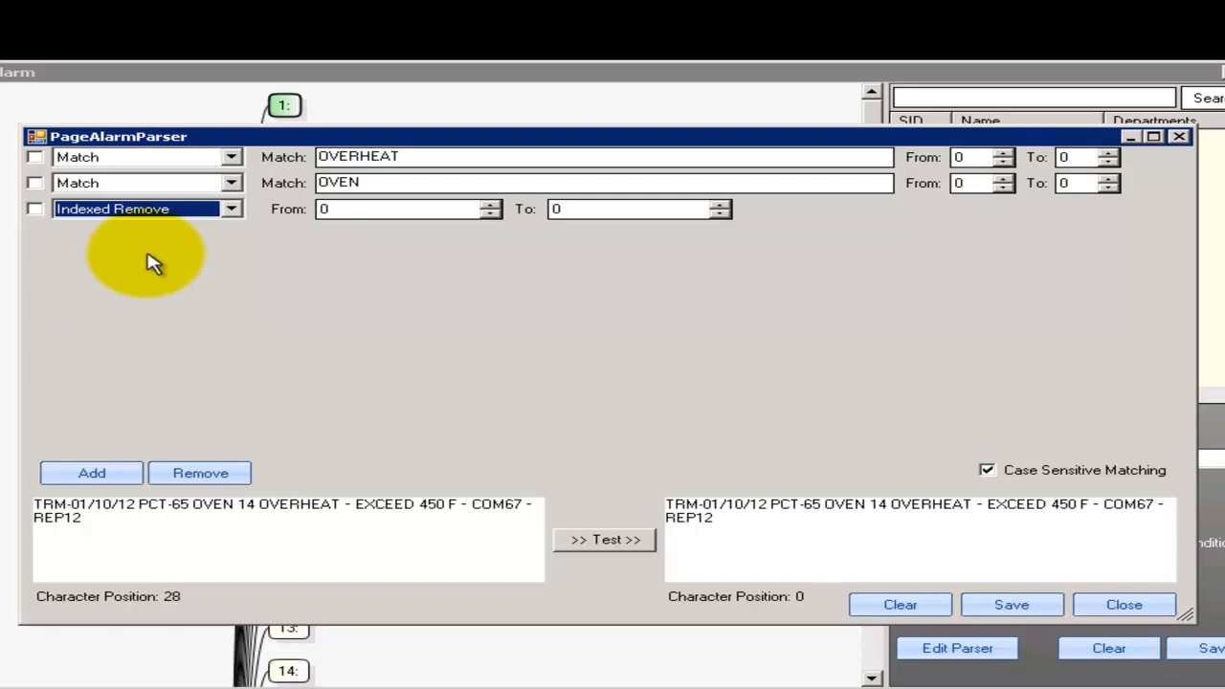
pyautogui.click(139, 507)
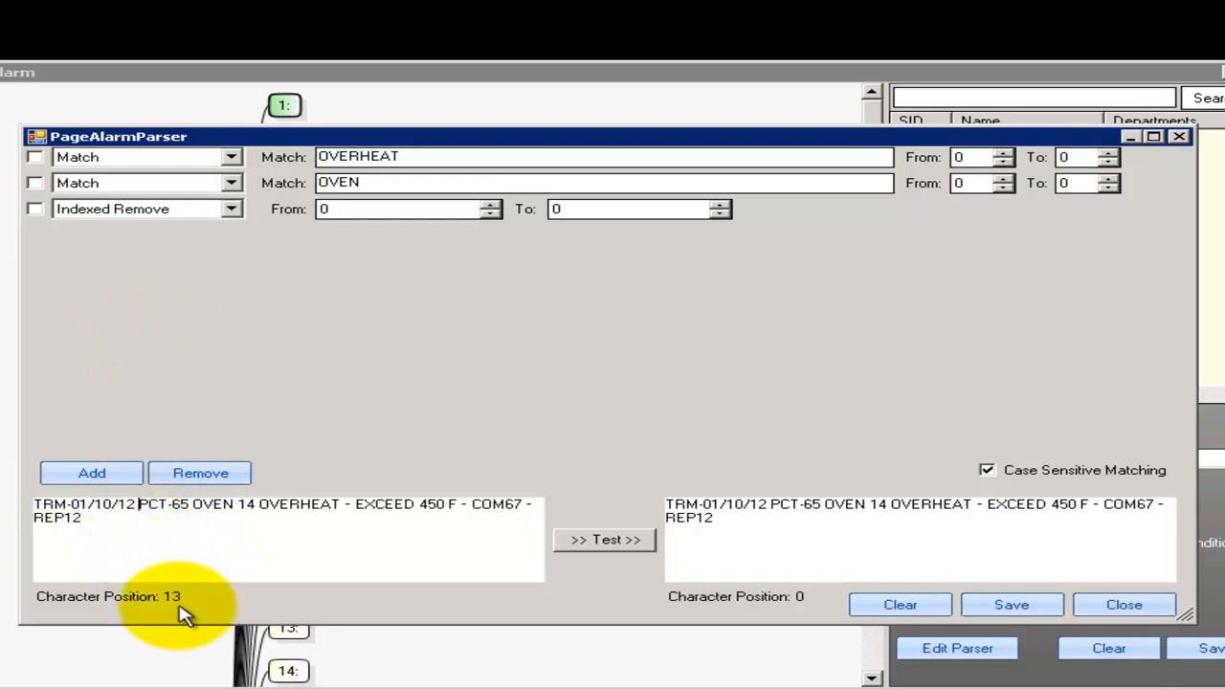
pyautogui.click(345, 208)
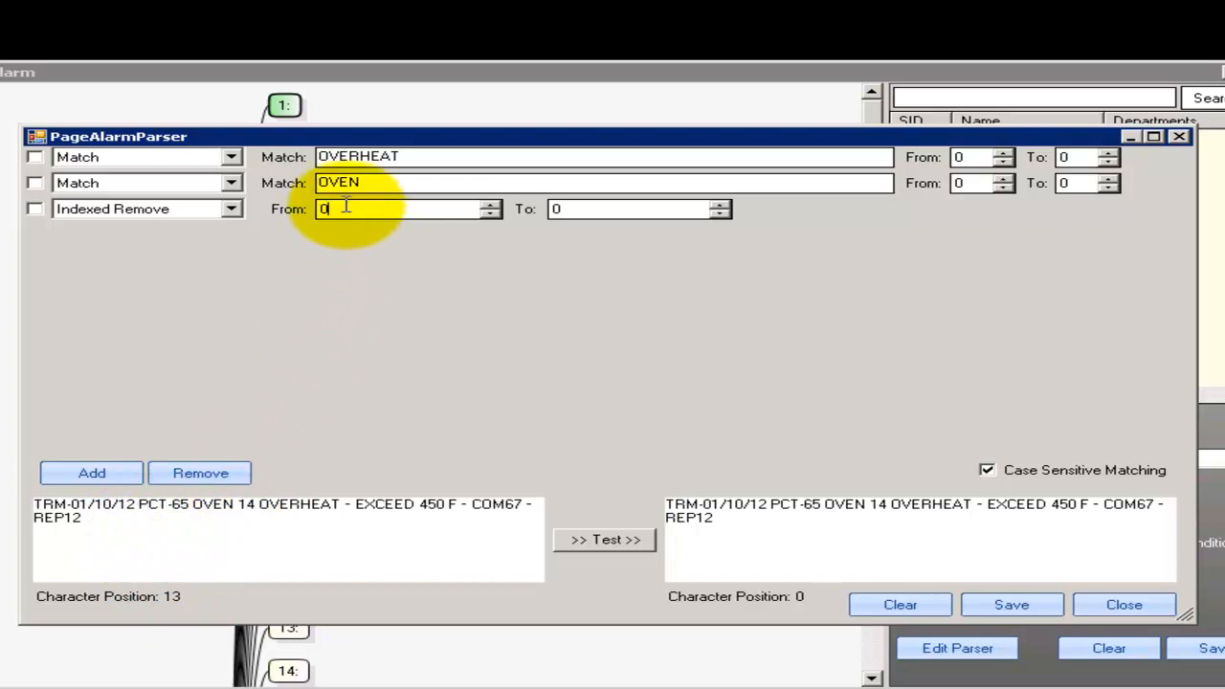
pyautogui.press('BackSpace')
pyautogui.write('13')
pyautogui.click(191, 508)
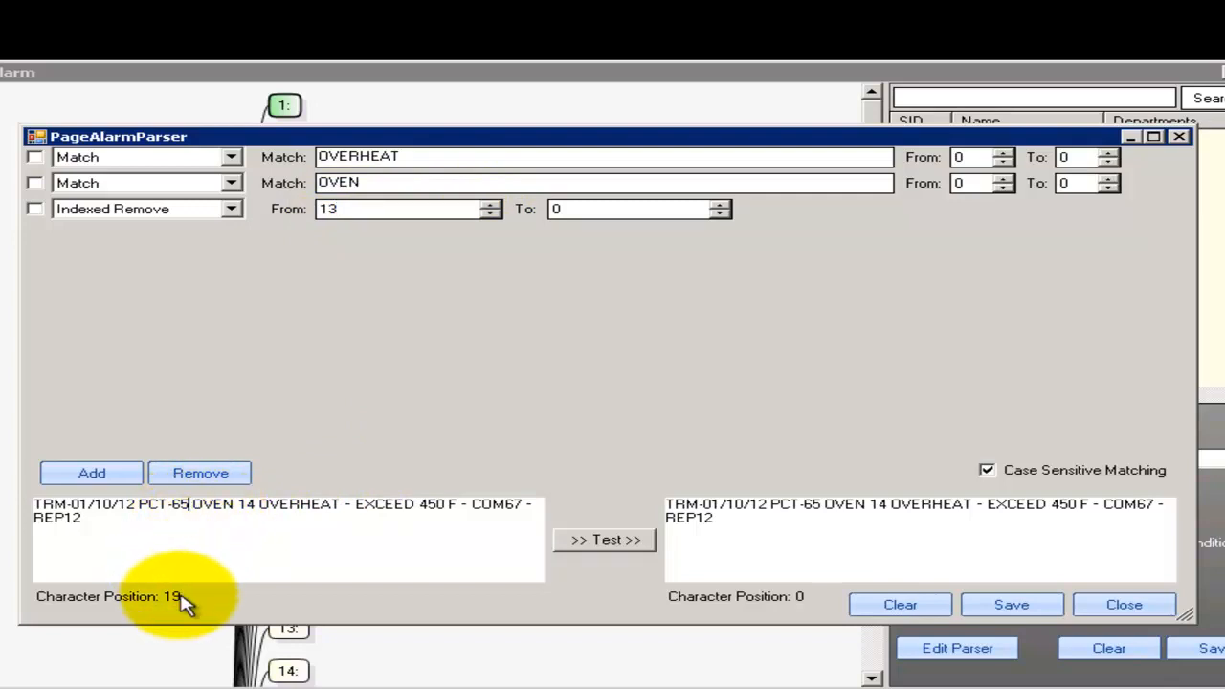
pyautogui.click(584, 208)
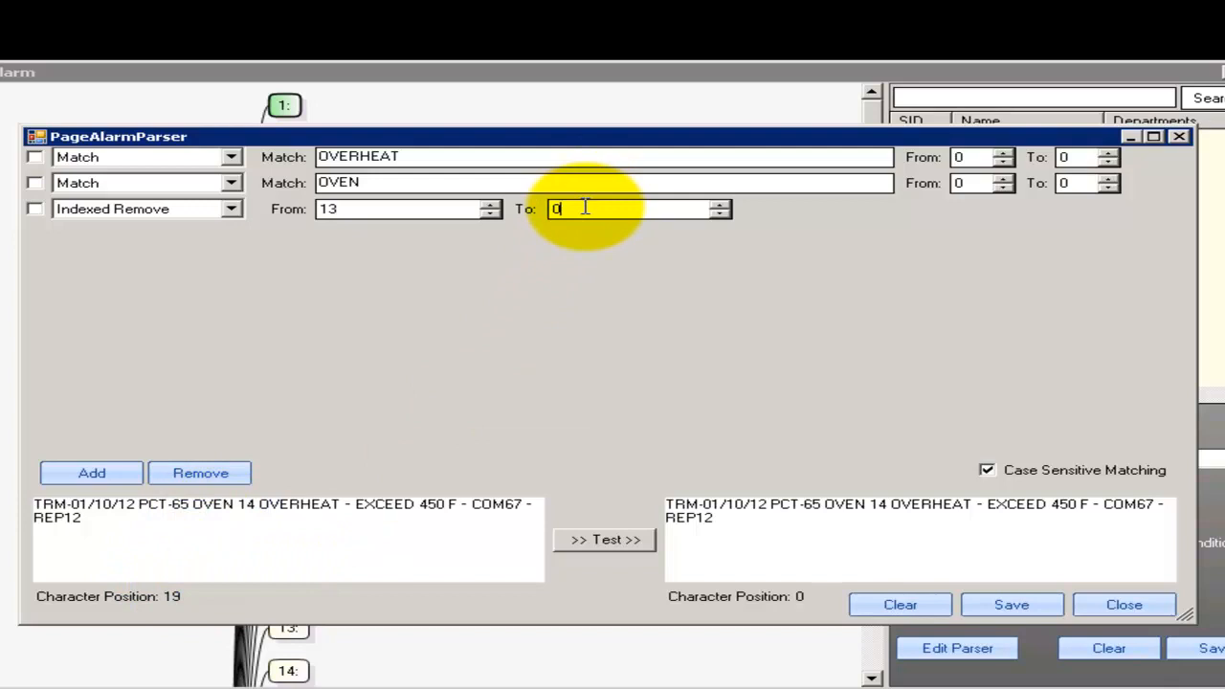
pyautogui.press('BackSpace')
pyautogui.write('19')
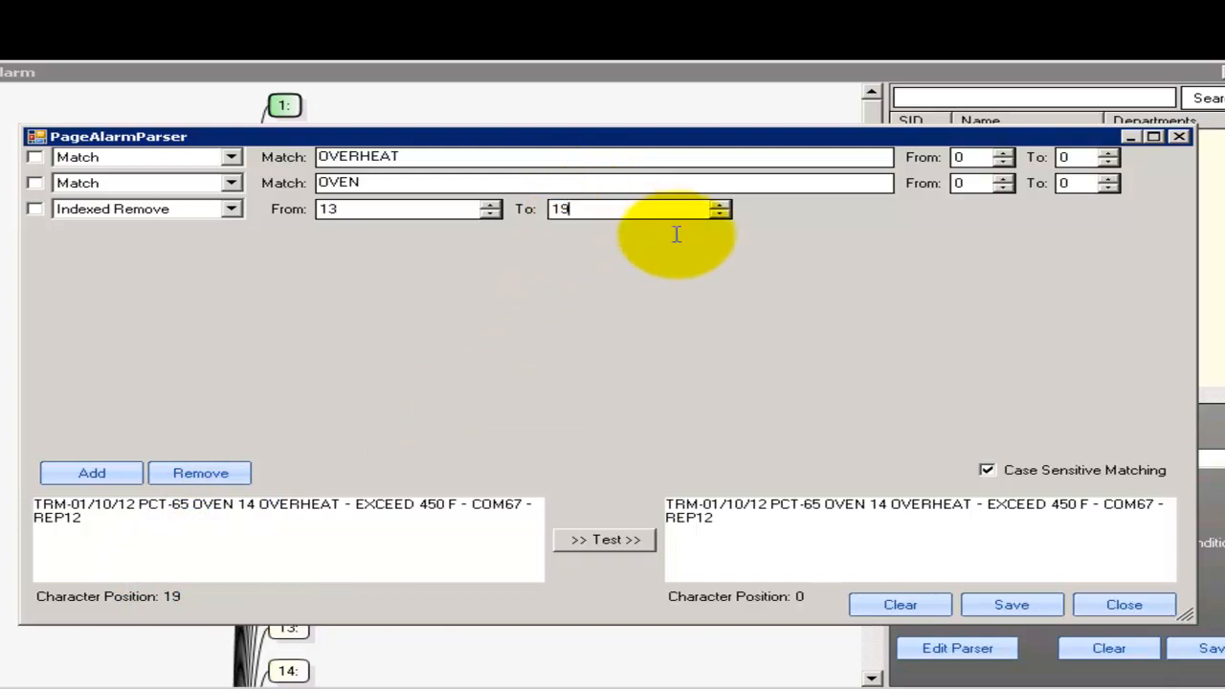
pyautogui.click(609, 540)
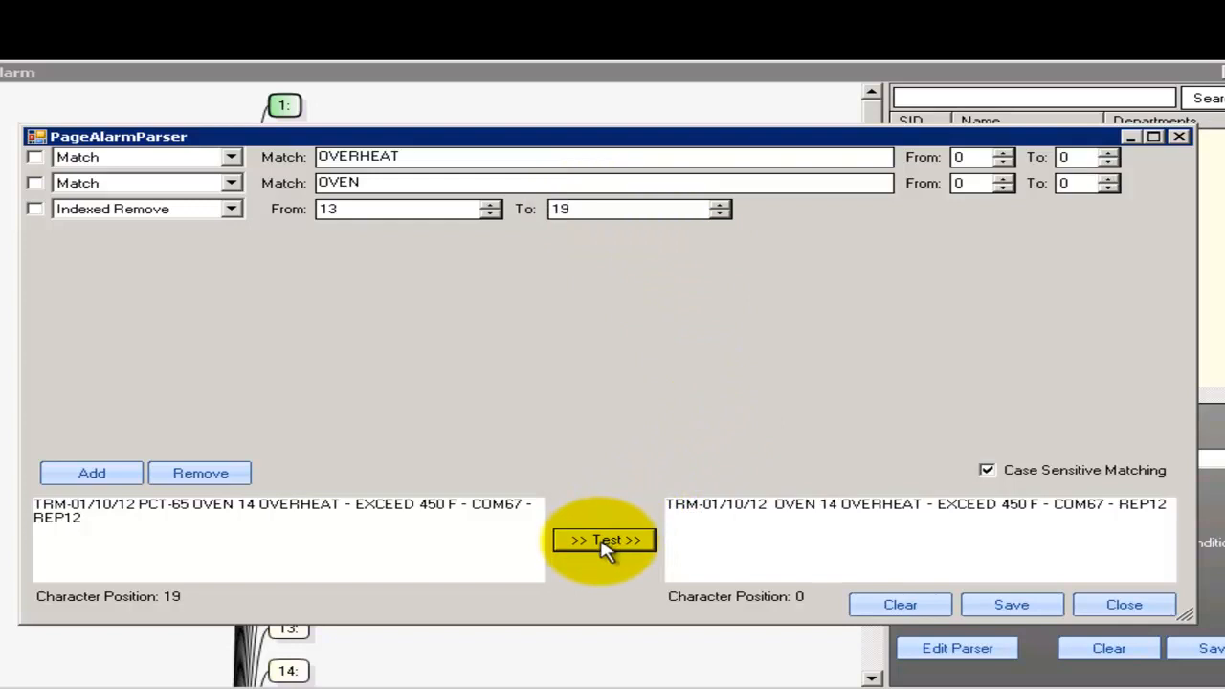
# Add a Match and Replace rule that changes COM67 to URGENT, and test the parser on the sample message
pyautogui.click(95, 476)
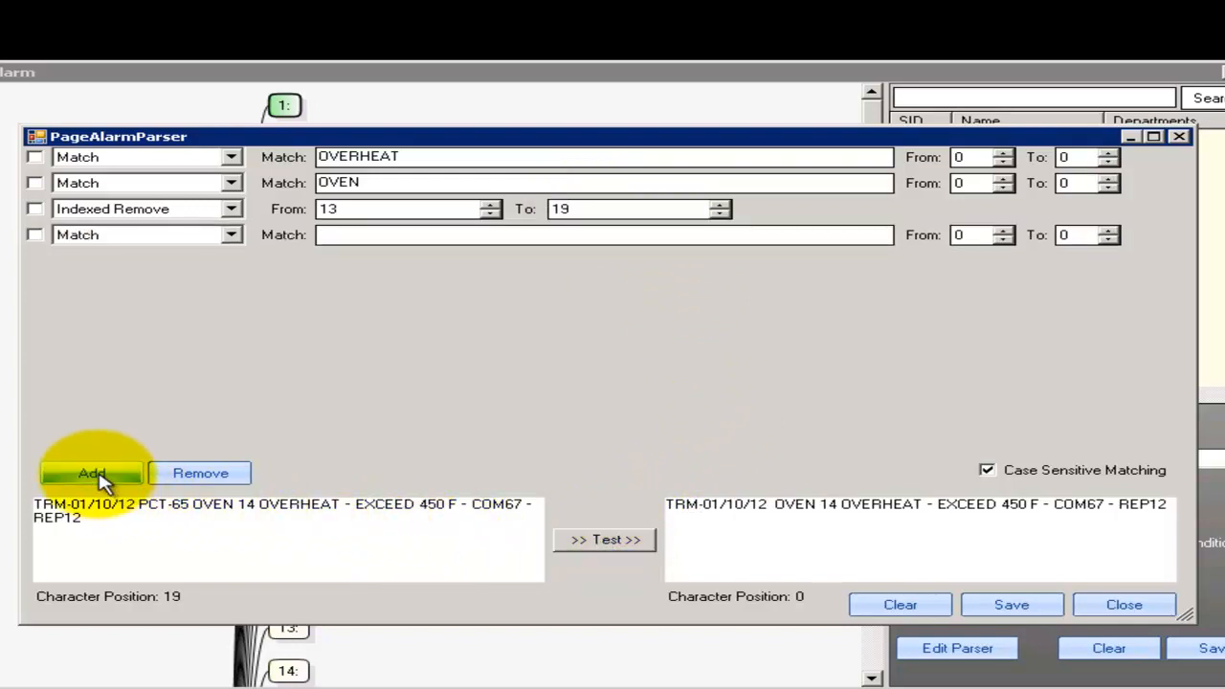
pyautogui.click(233, 236)
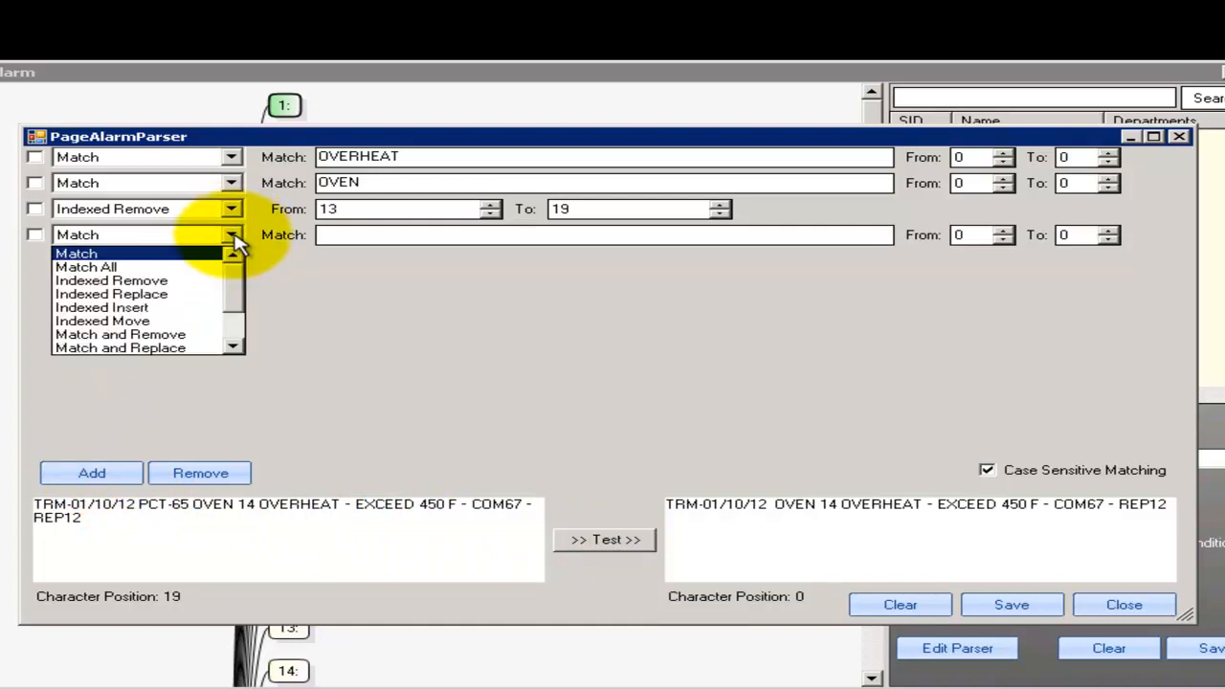
pyautogui.moveTo(233, 290); pyautogui.dragTo(233, 312)
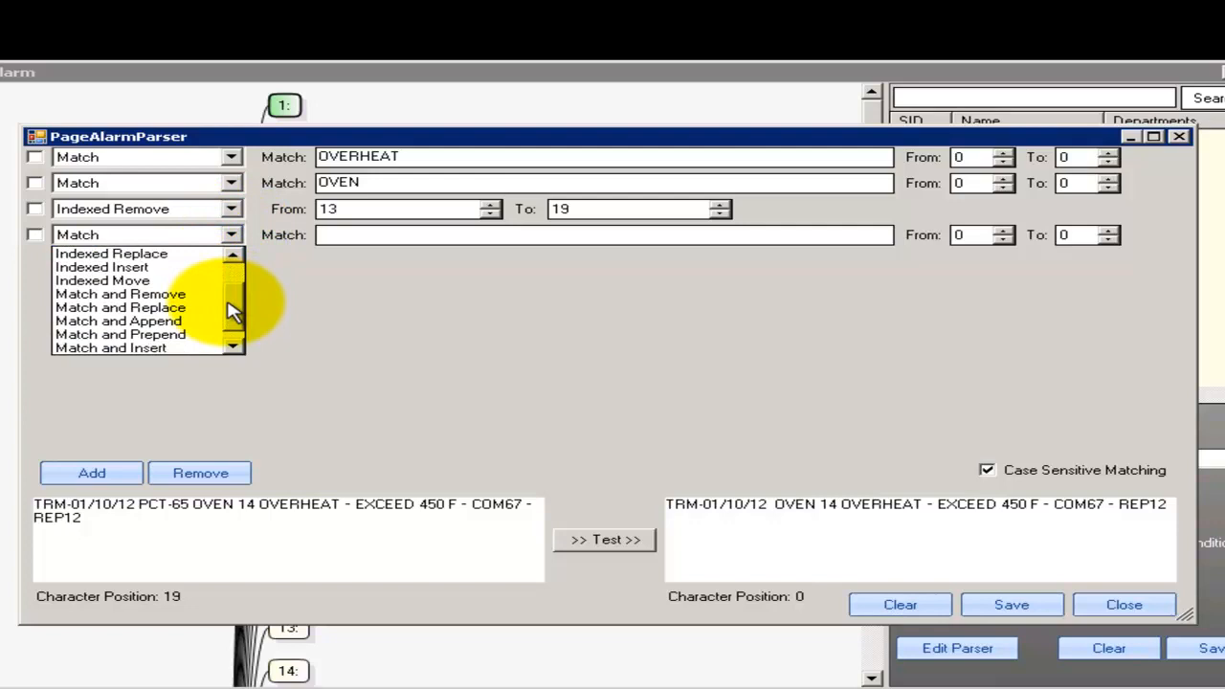
pyautogui.click(124, 312)
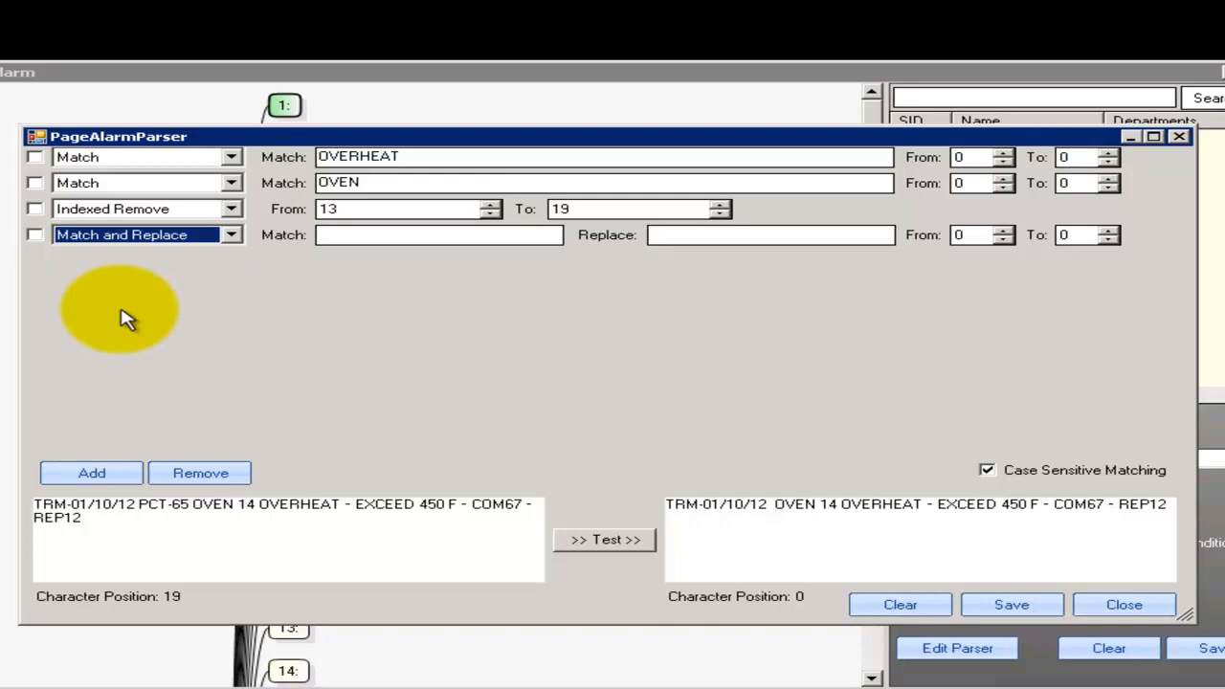
pyautogui.click(330, 233)
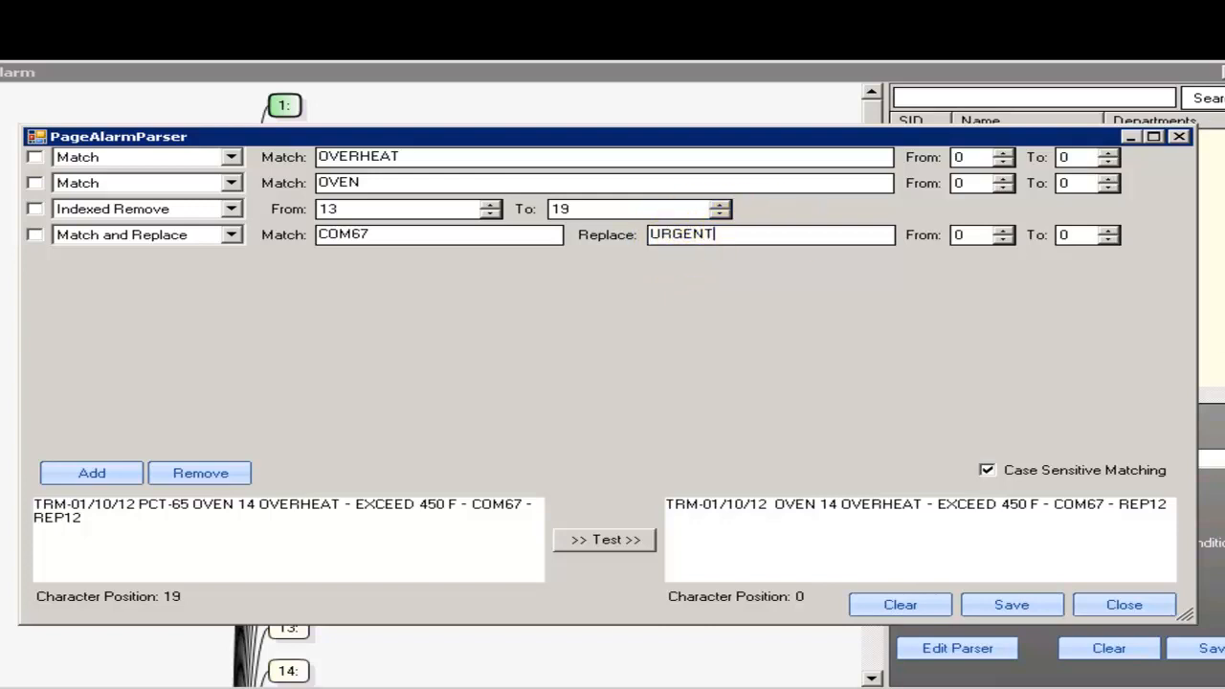
pyautogui.click(613, 540)
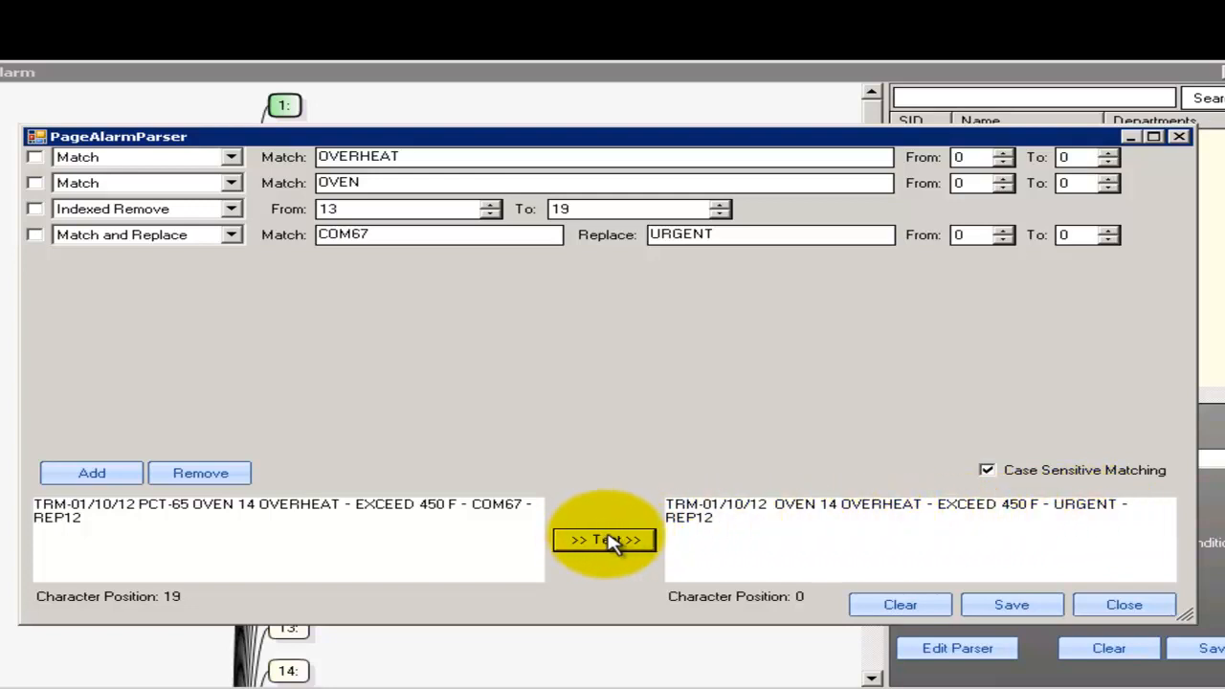
# Add a blank fifth parser rule to look through the available rule types, and remove it again unused
pyautogui.click(86, 474)
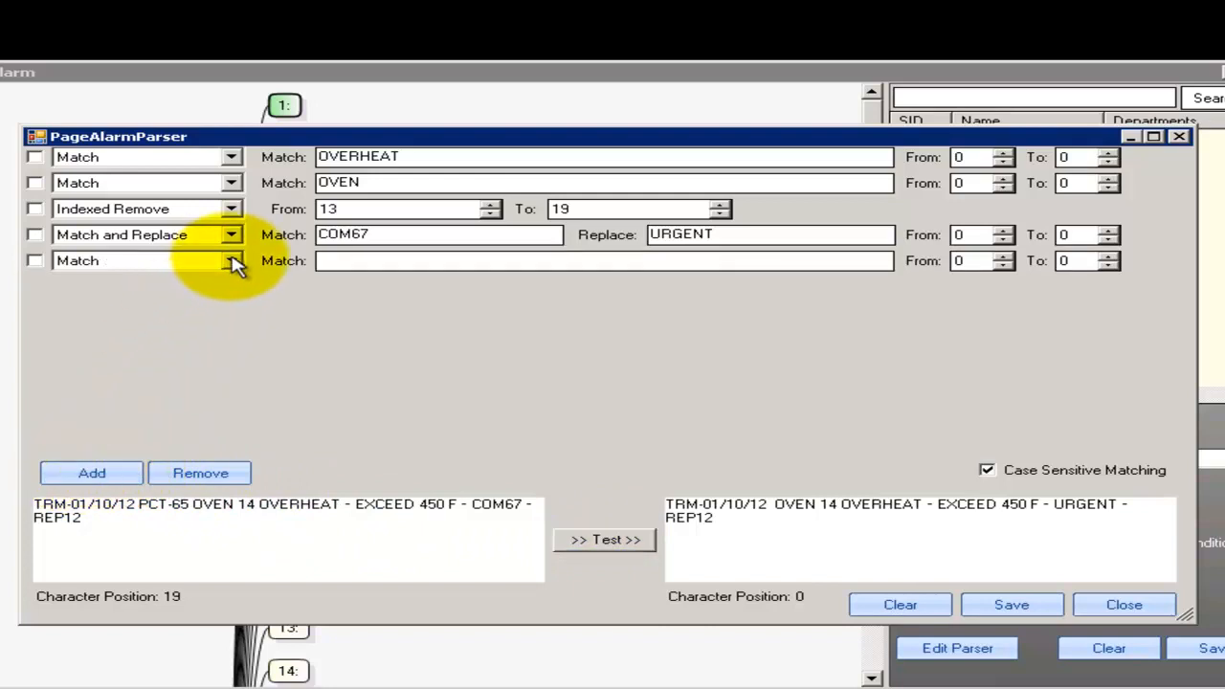
pyautogui.click(231, 264)
pyautogui.moveTo(239, 318); pyautogui.dragTo(239, 337)
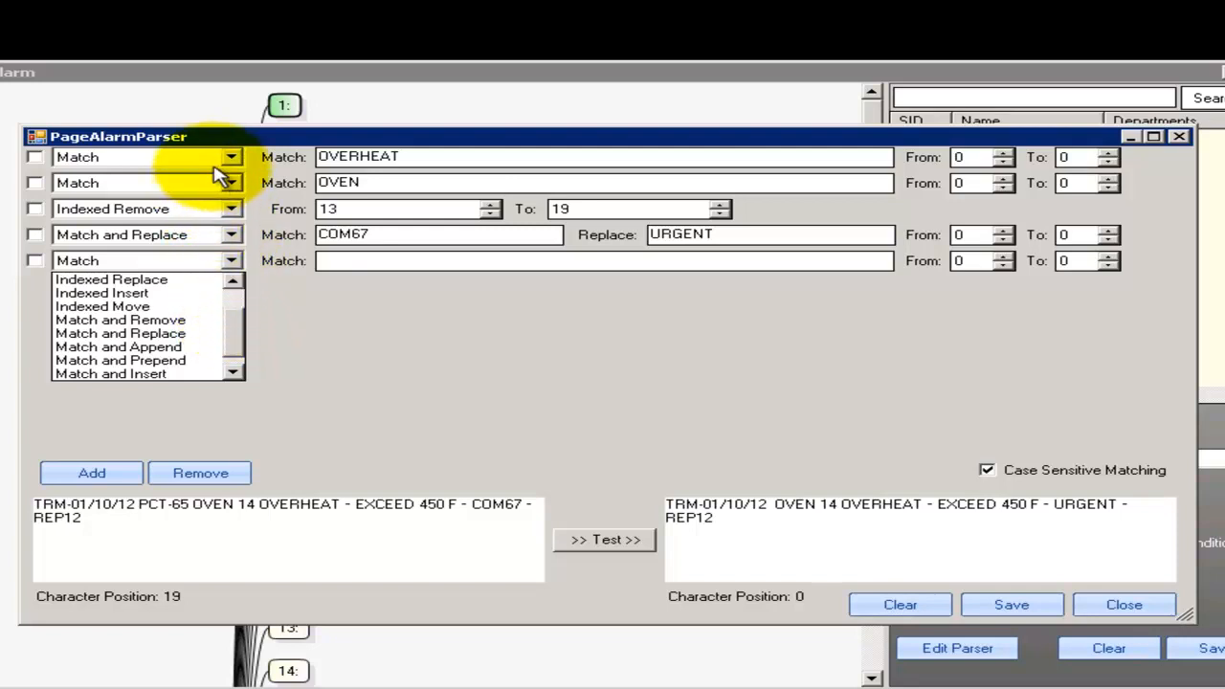
pyautogui.click(299, 311)
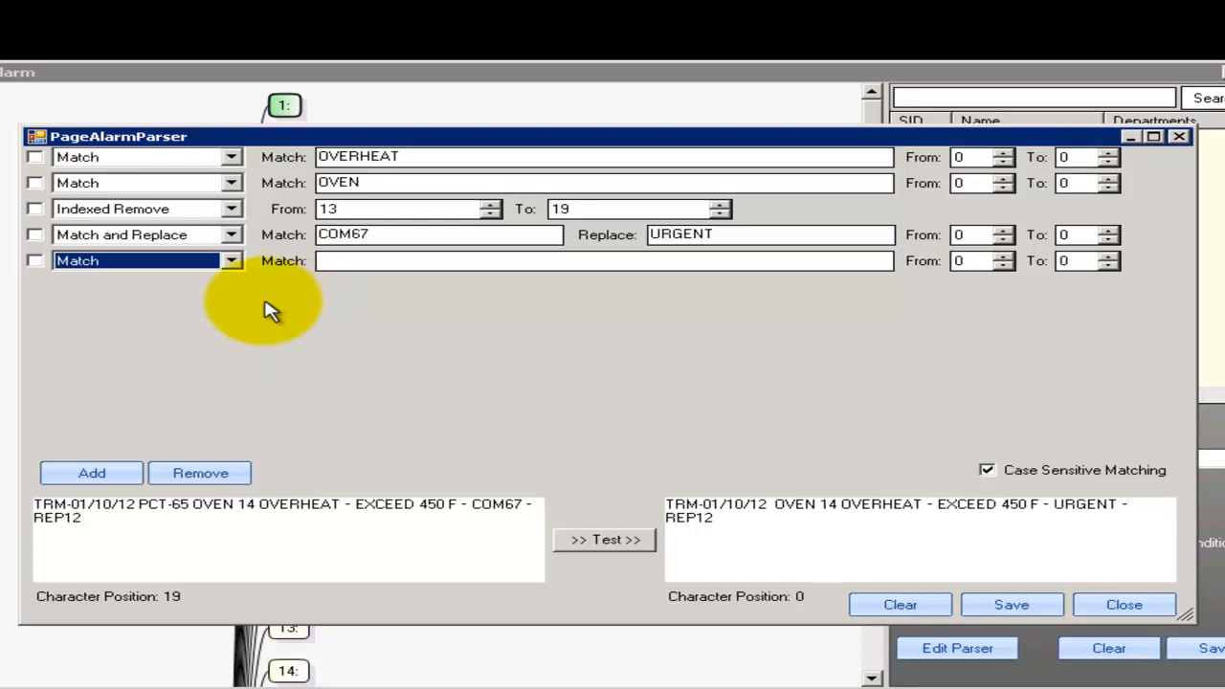
pyautogui.click(34, 260)
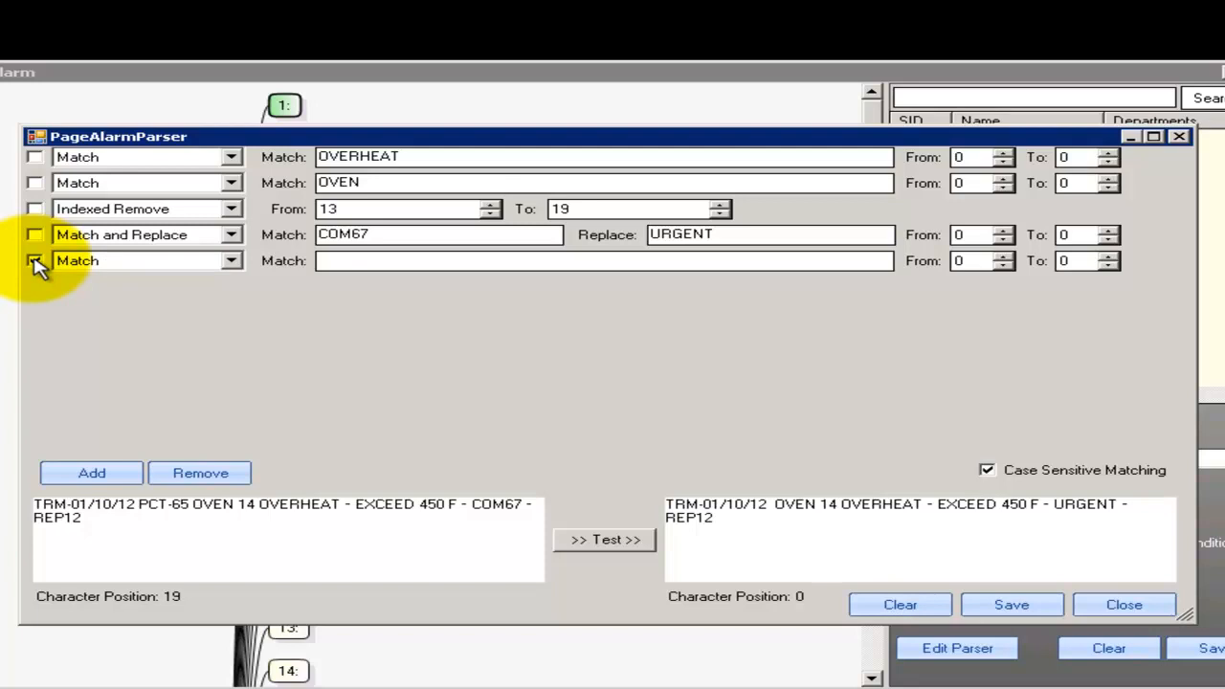
pyautogui.click(34, 260)
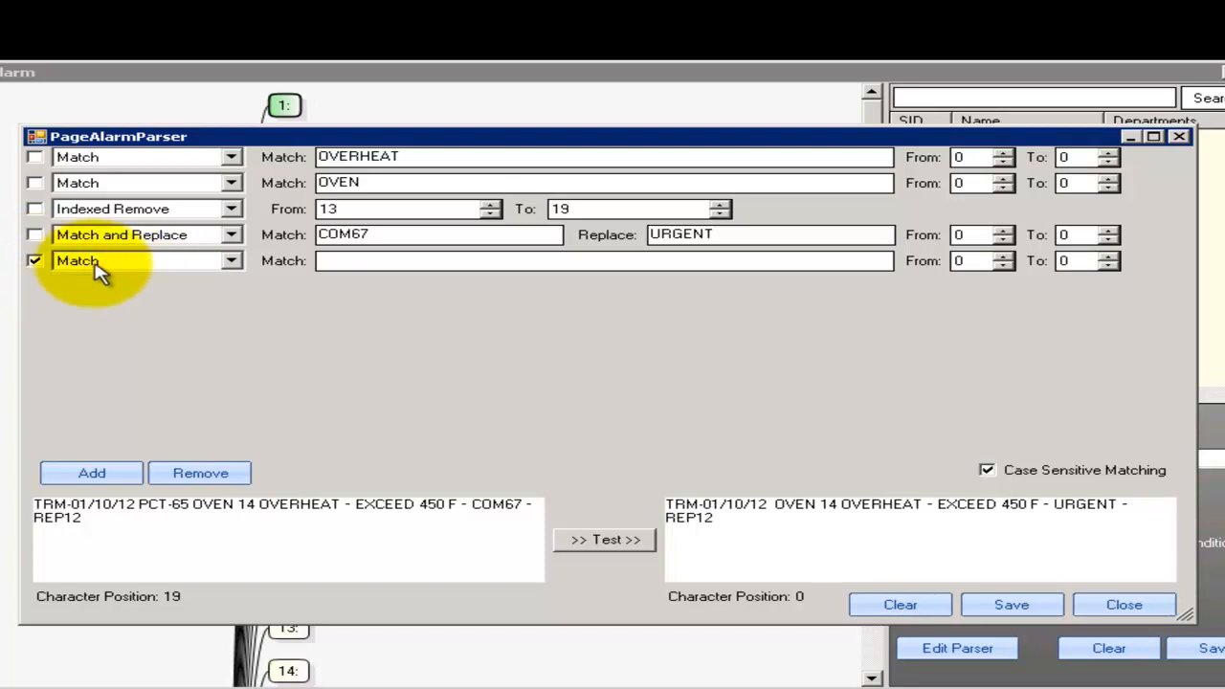
pyautogui.click(200, 473)
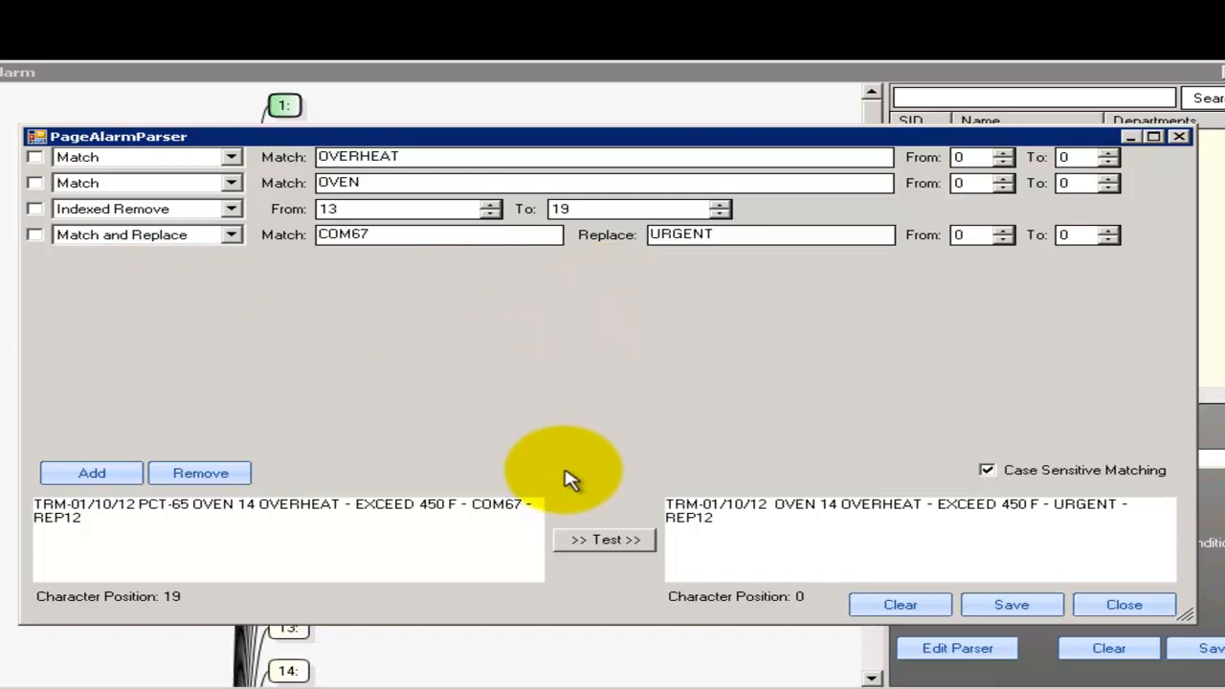
# Test the four parser rules on the sample message, then save and close alarm 1's parser
pyautogui.click(603, 541)
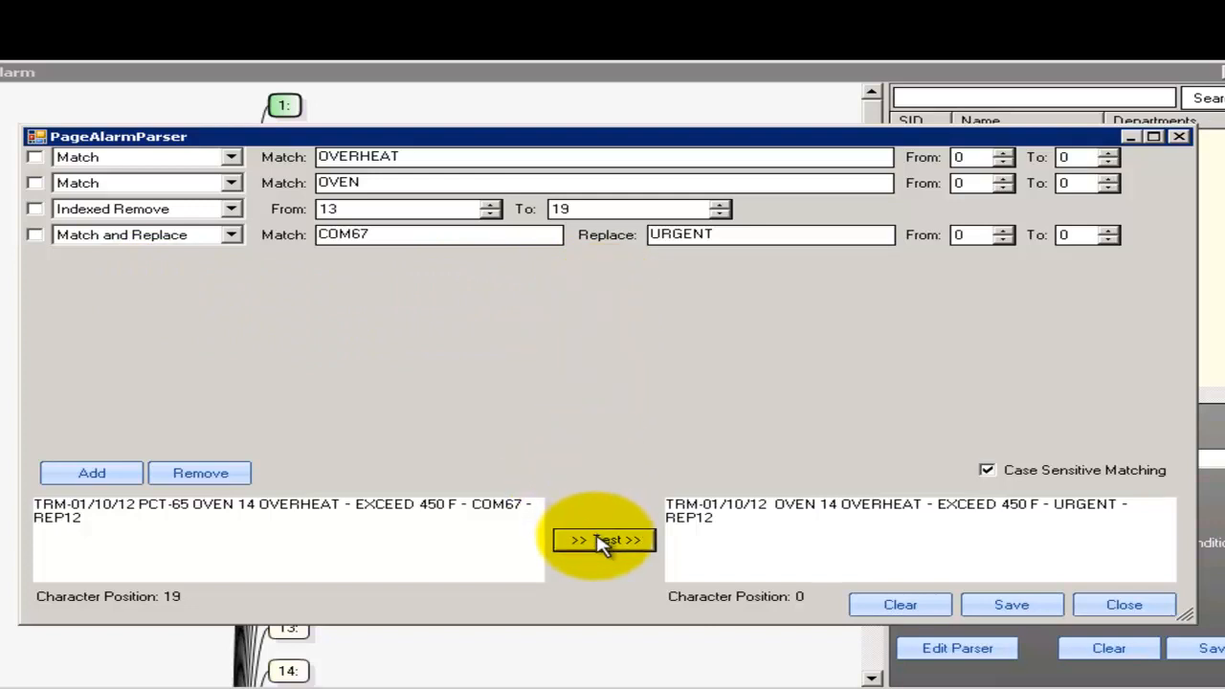
pyautogui.click(1012, 607)
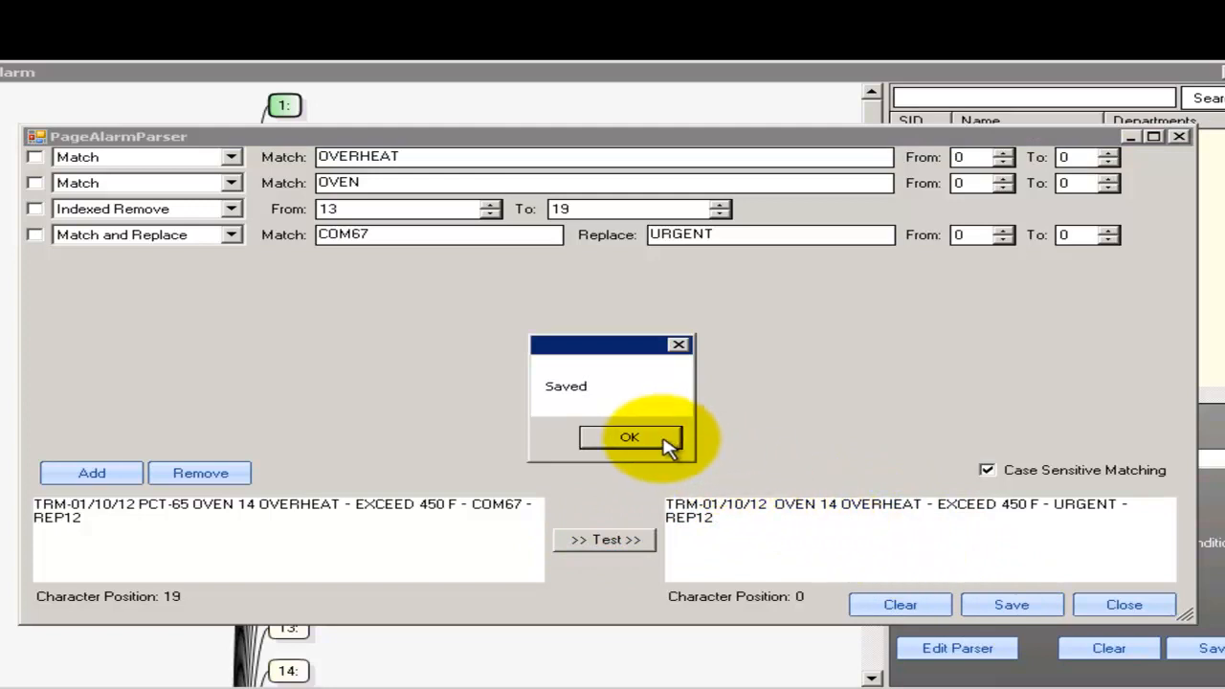
pyautogui.click(629, 437)
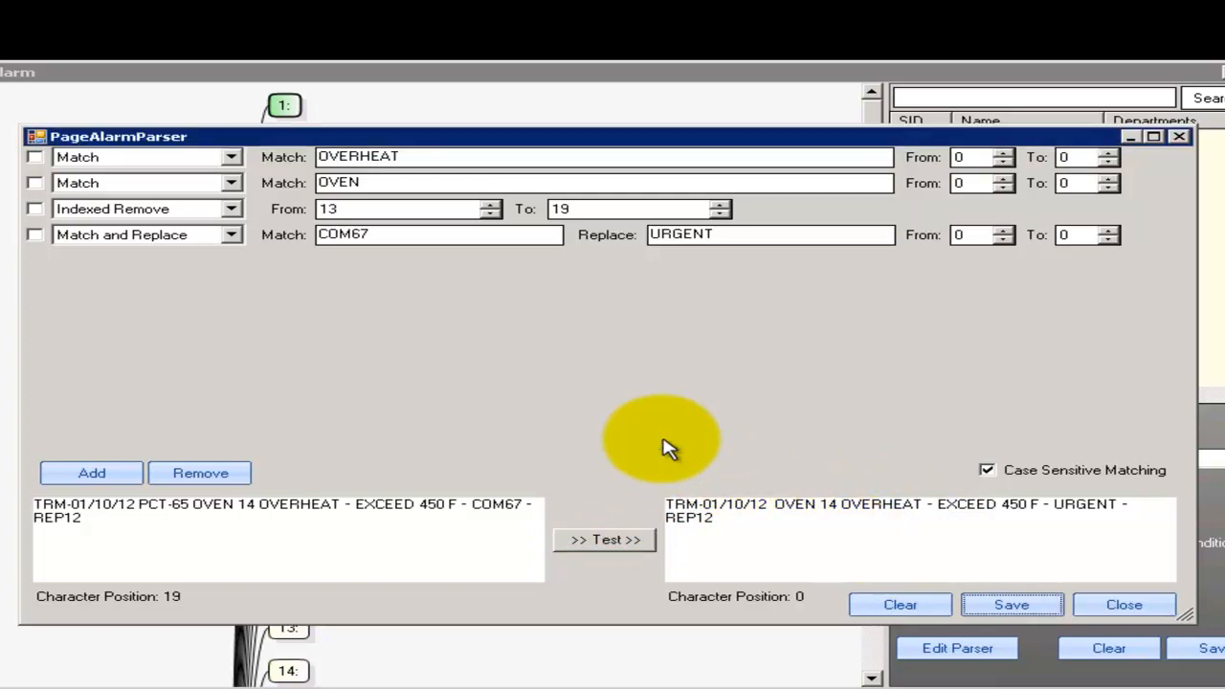
pyautogui.click(1110, 611)
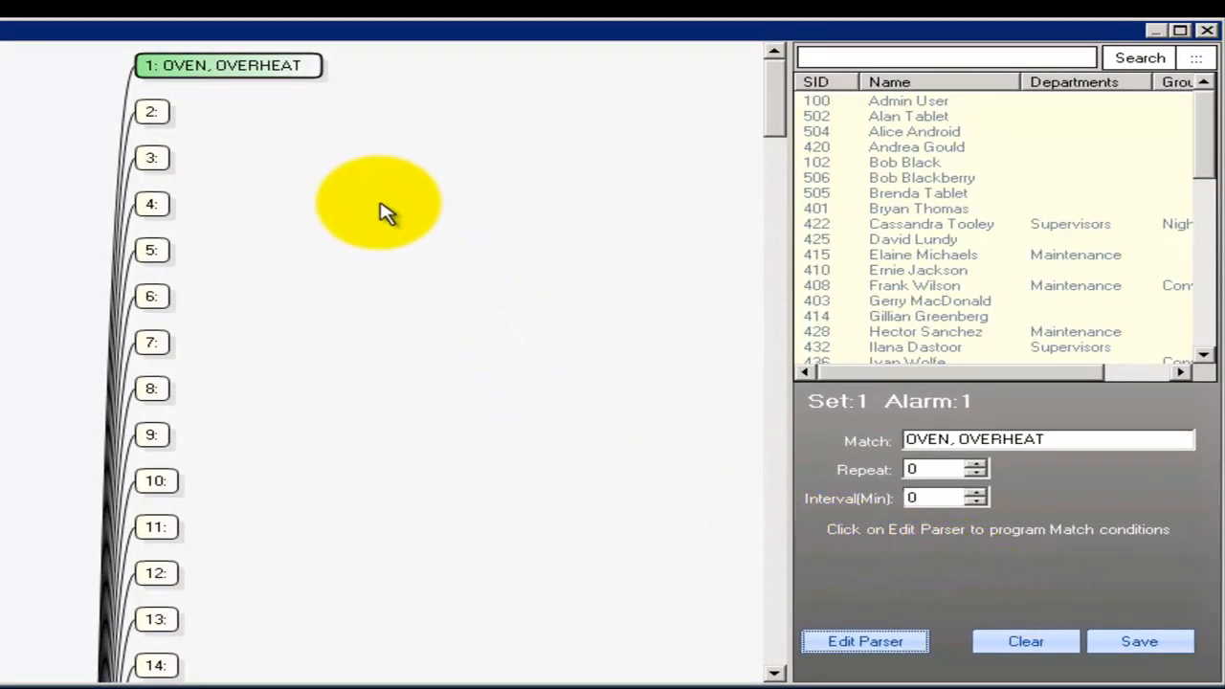
# Assign an individual staff member from the directory and the Night Shift group to alarm 1 as recipients
pyautogui.click(236, 77)
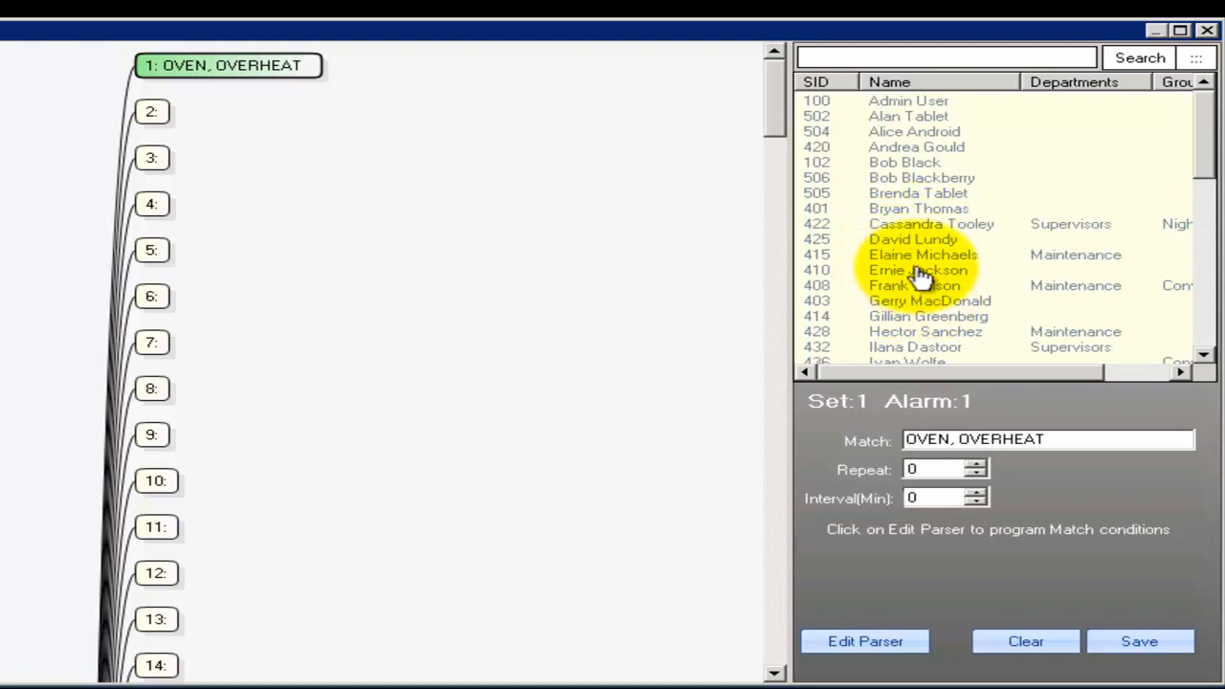
pyautogui.click(885, 240)
pyautogui.moveTo(825, 237); pyautogui.dragTo(300, 76)
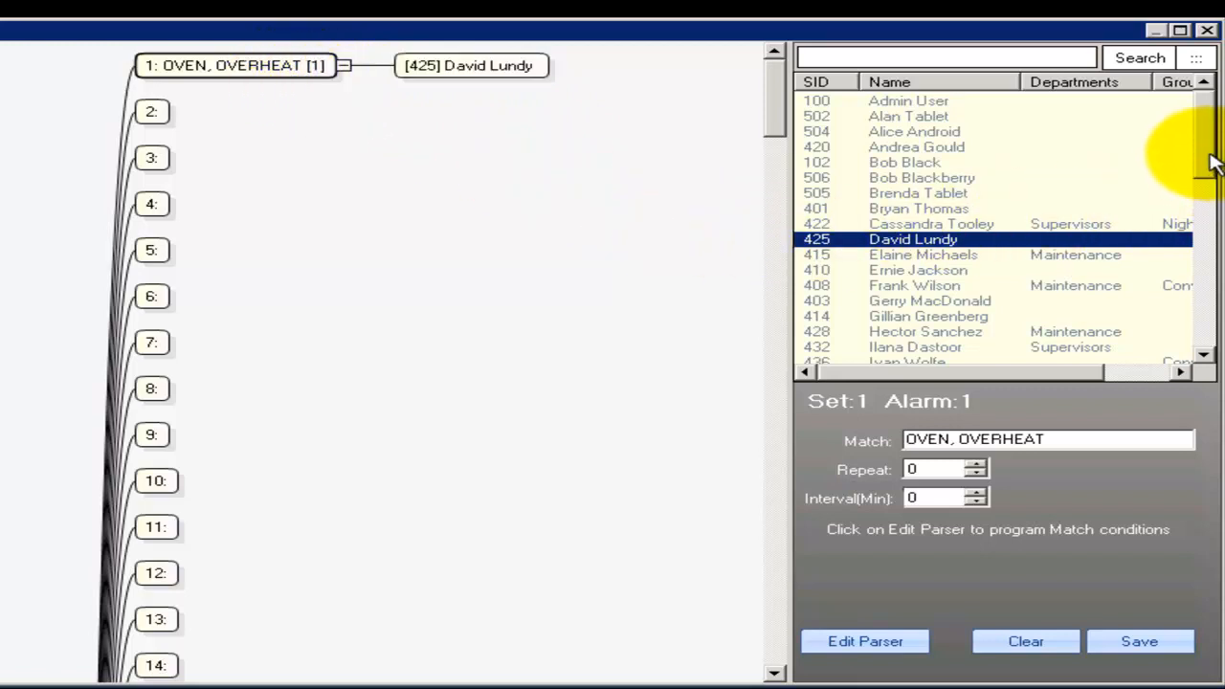
pyautogui.moveTo(1204, 158); pyautogui.dragTo(1211, 349)
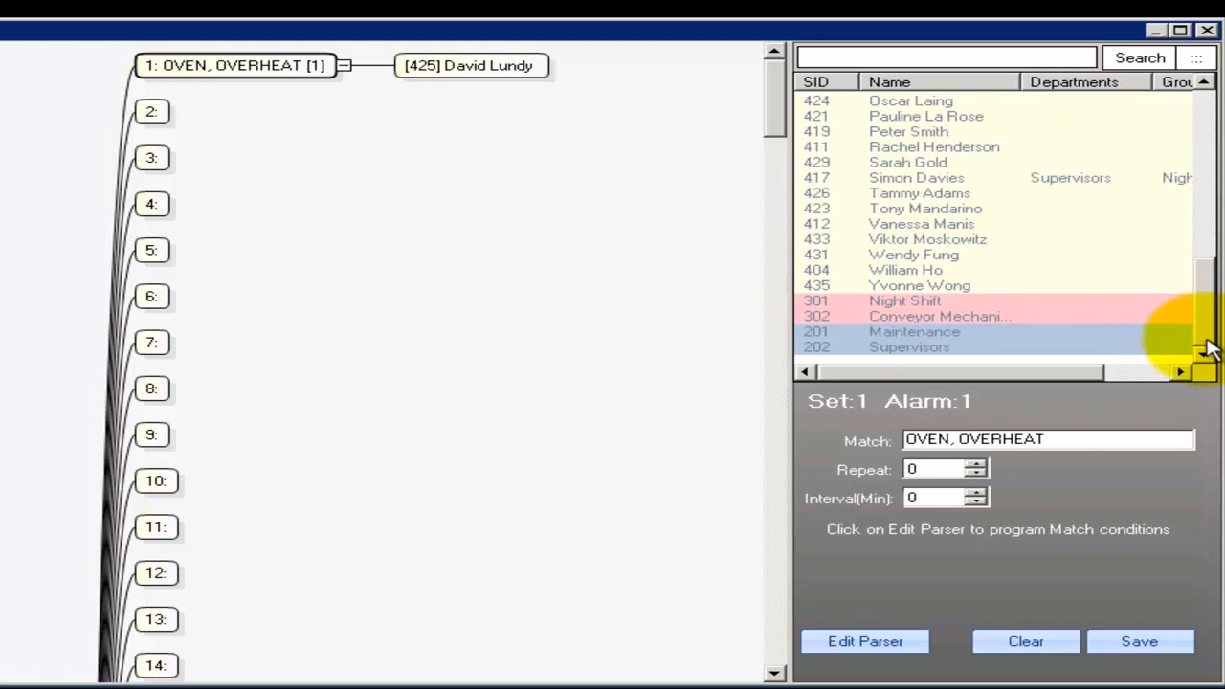
pyautogui.click(930, 304)
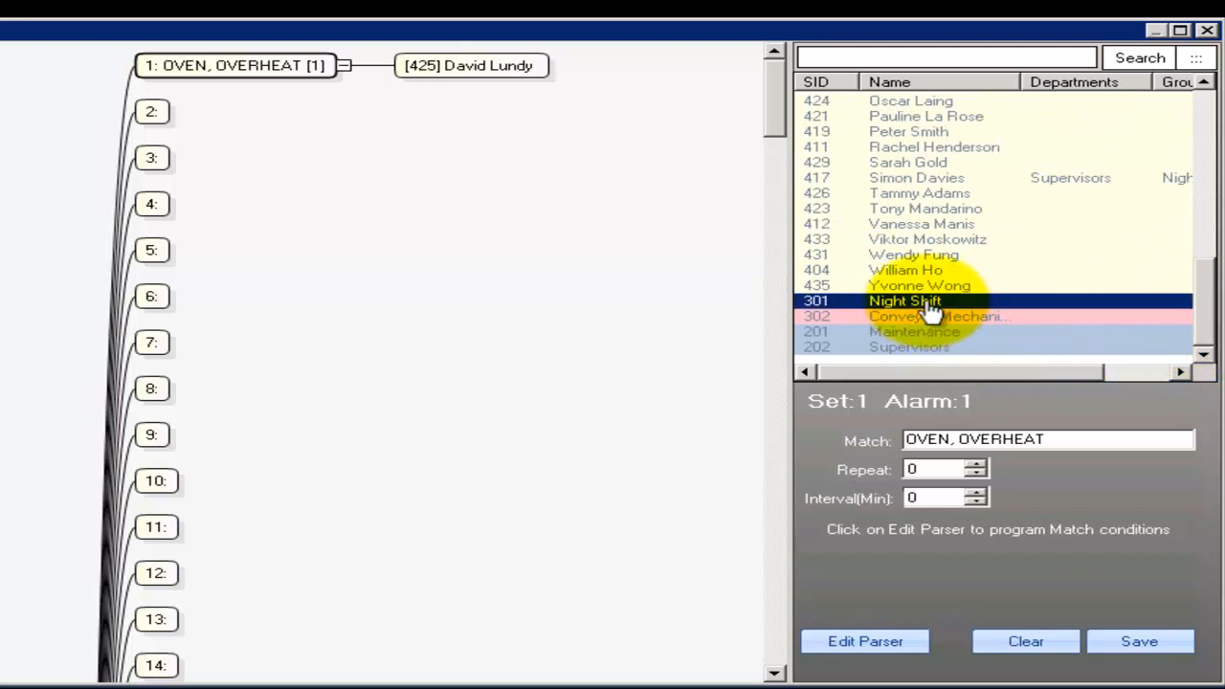
pyautogui.moveTo(930, 308); pyautogui.dragTo(287, 75)
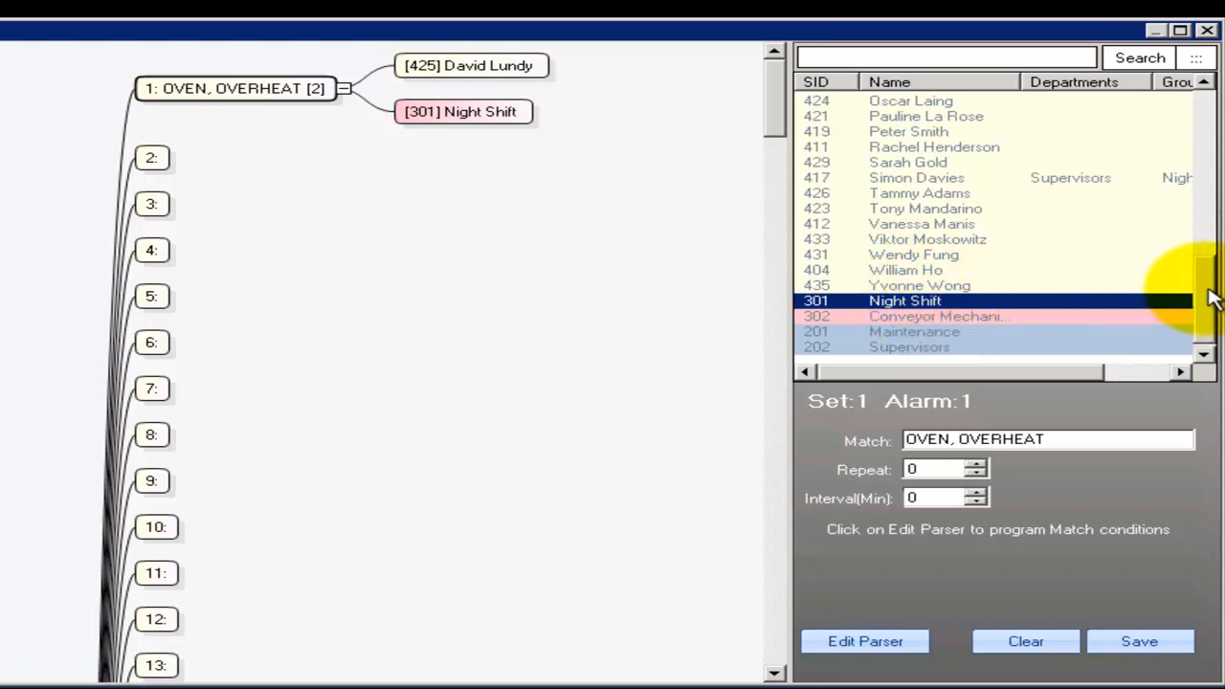
# Assign a second individual staff member to alarm 1 after the Night Shift group, and save the alarm
pyautogui.moveTo(1212, 295); pyautogui.dragTo(1211, 282)
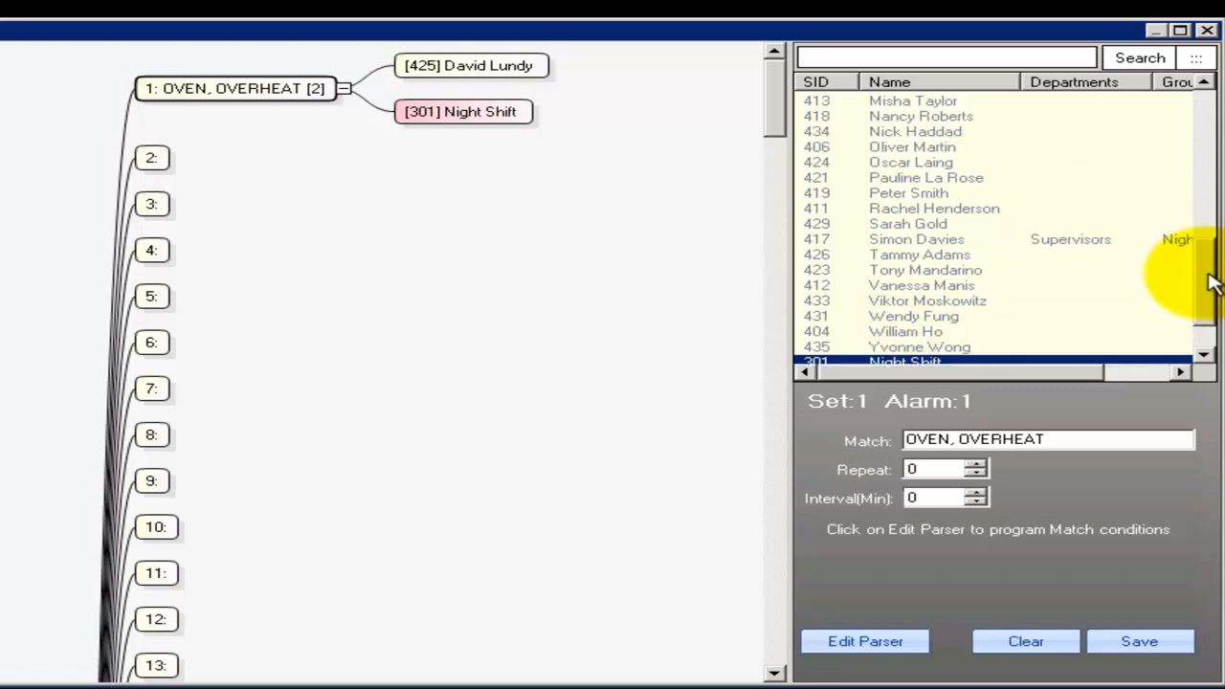
pyautogui.click(929, 318)
pyautogui.moveTo(930, 323); pyautogui.dragTo(322, 96)
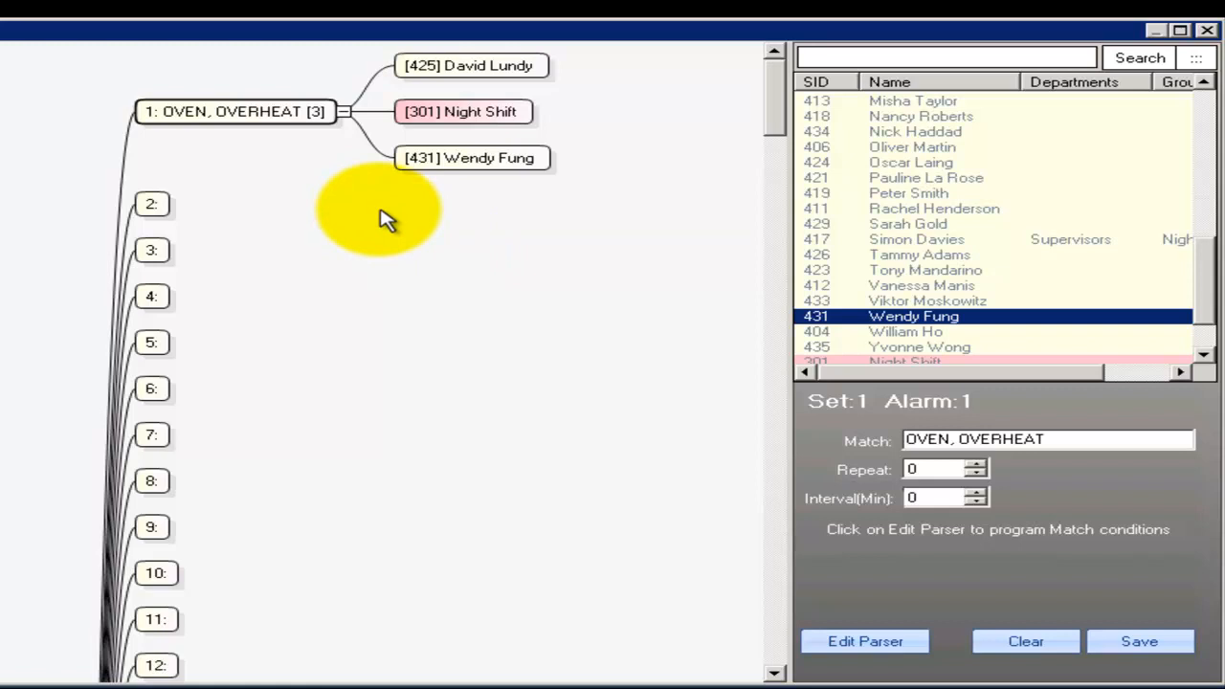
pyautogui.click(1134, 641)
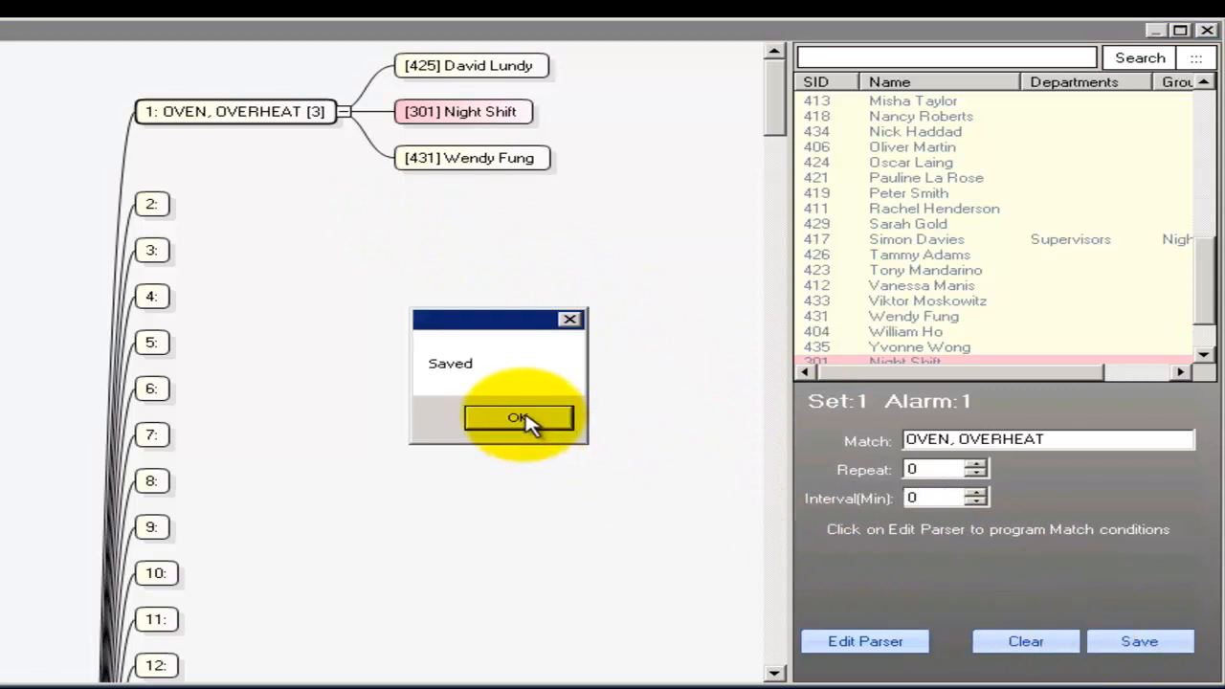
pyautogui.click(529, 419)
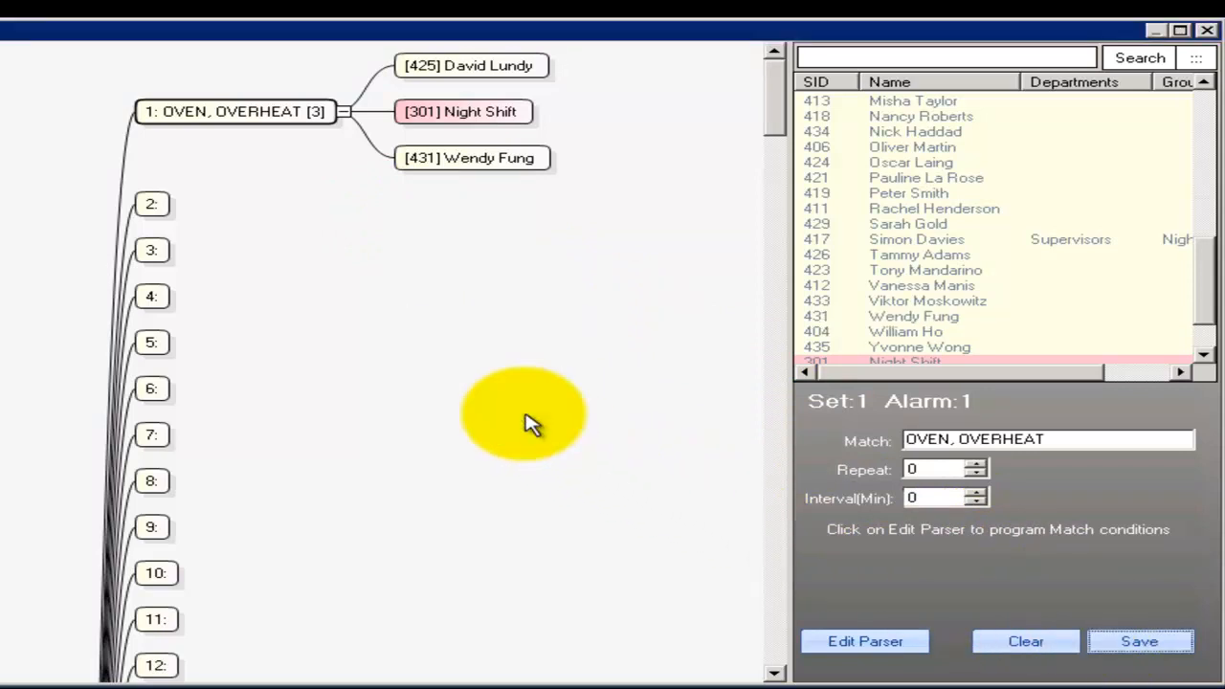